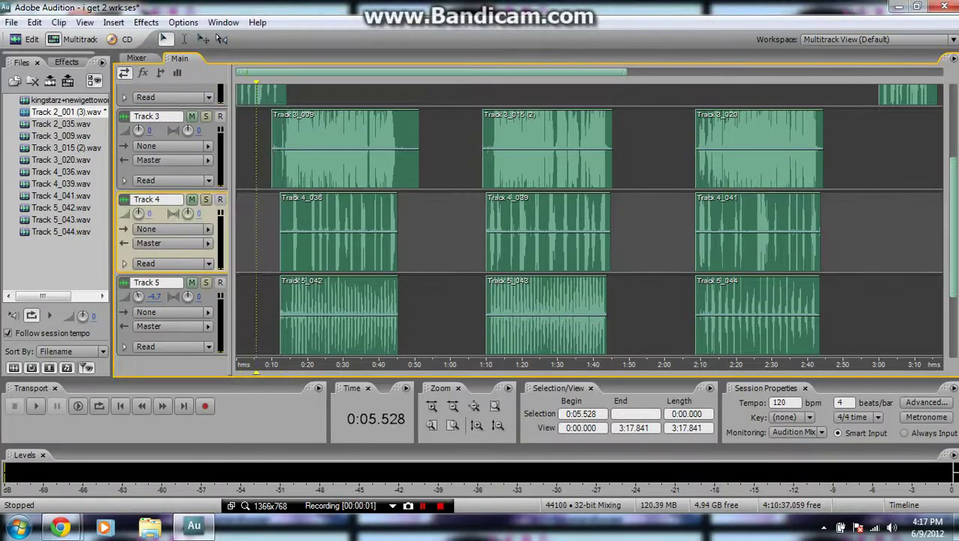
Play a moment of the session and look over its tracks from the backing track to the master.
{"action": "key", "text": "space"}
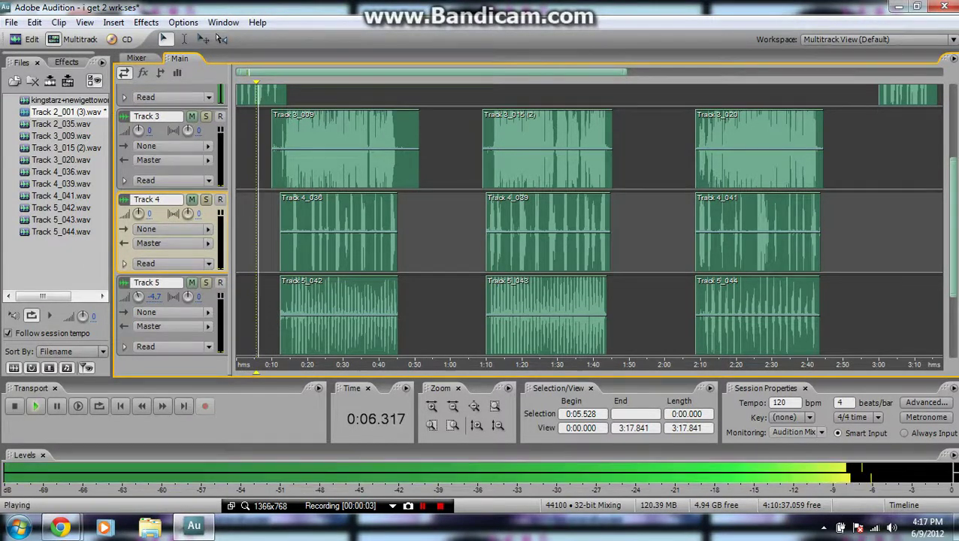
{"action": "key", "text": "space"}
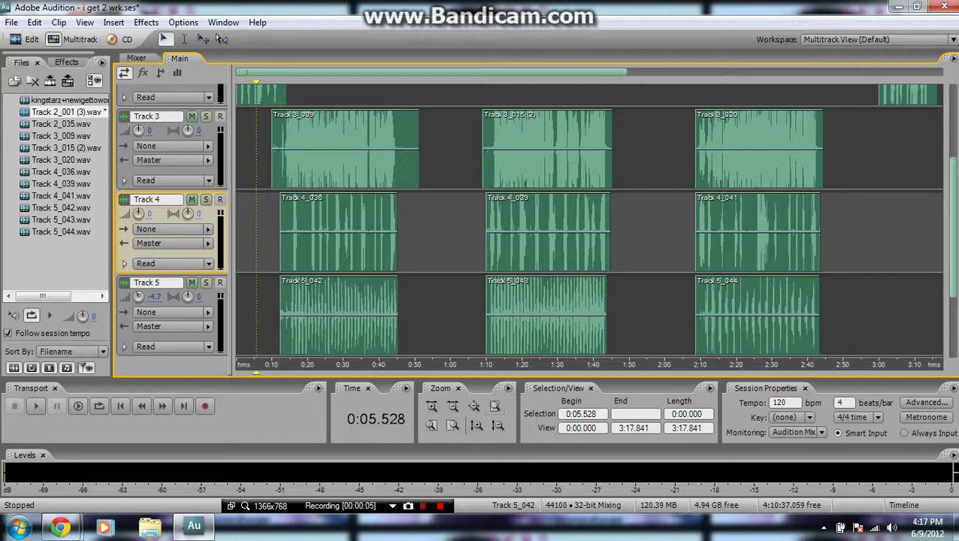
{"action": "scroll", "coordinate": [171, 233], "scroll_direction": "up", "scroll_amount": 2}
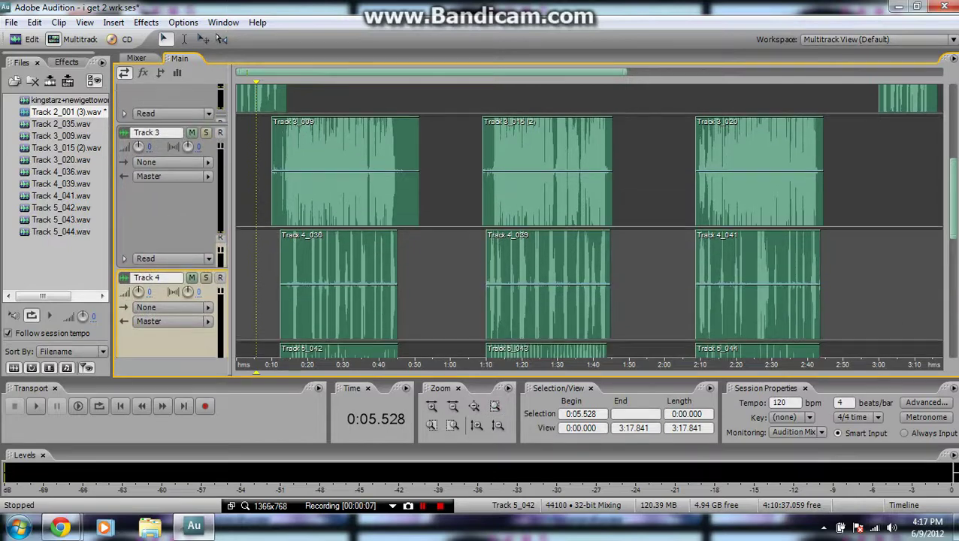
{"action": "scroll", "coordinate": [171, 233], "scroll_direction": "down", "scroll_amount": 3}
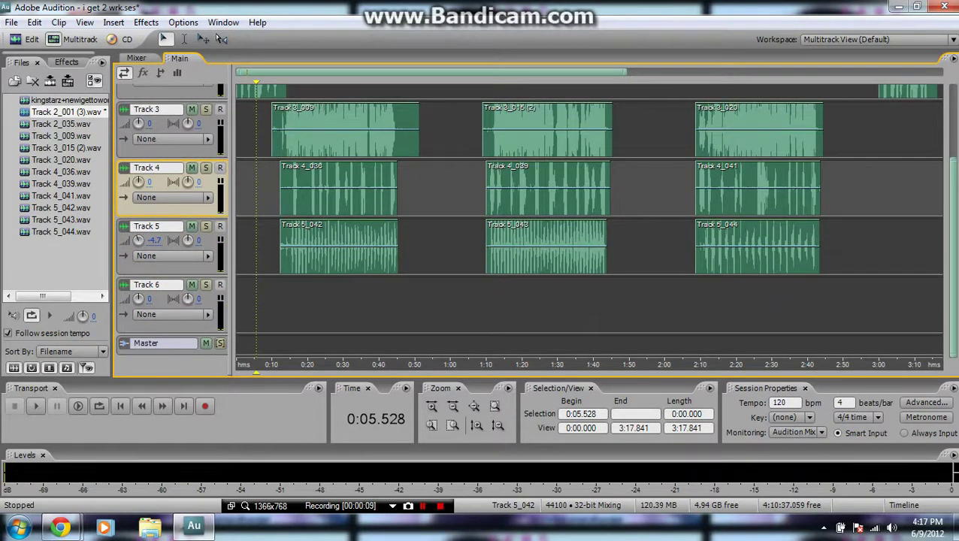
{"action": "scroll", "coordinate": [171, 226], "scroll_direction": "up", "scroll_amount": 4}
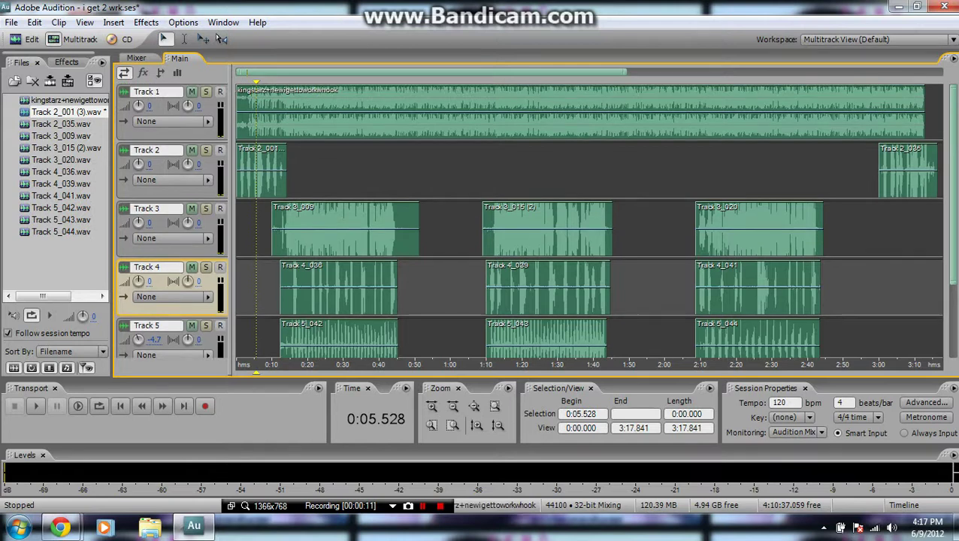
Show the tracks' EQ controls and inspect the equalizer settings of Track 2 and Track 4.
{"action": "left_click", "coordinate": [177, 73]}
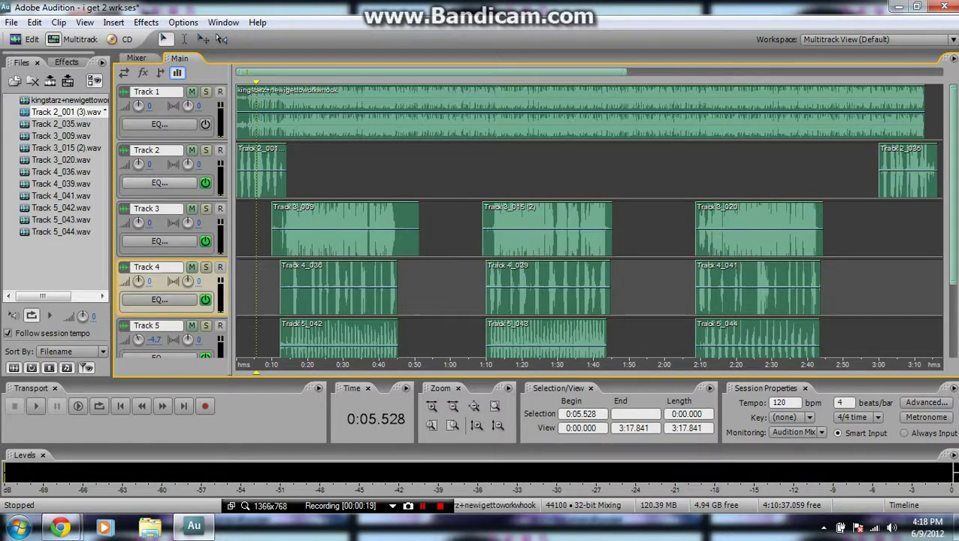
{"action": "left_click", "coordinate": [159, 183]}
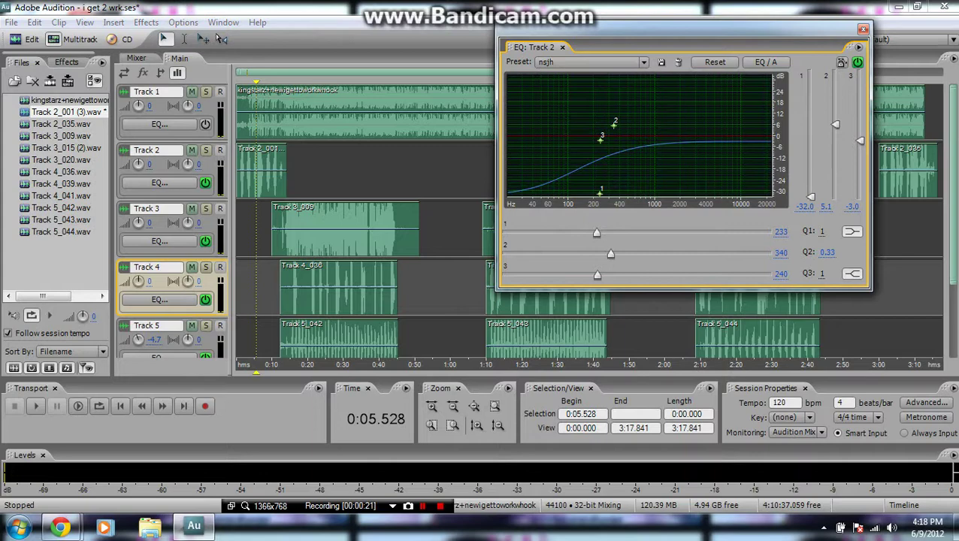
{"action": "left_click", "coordinate": [862, 29]}
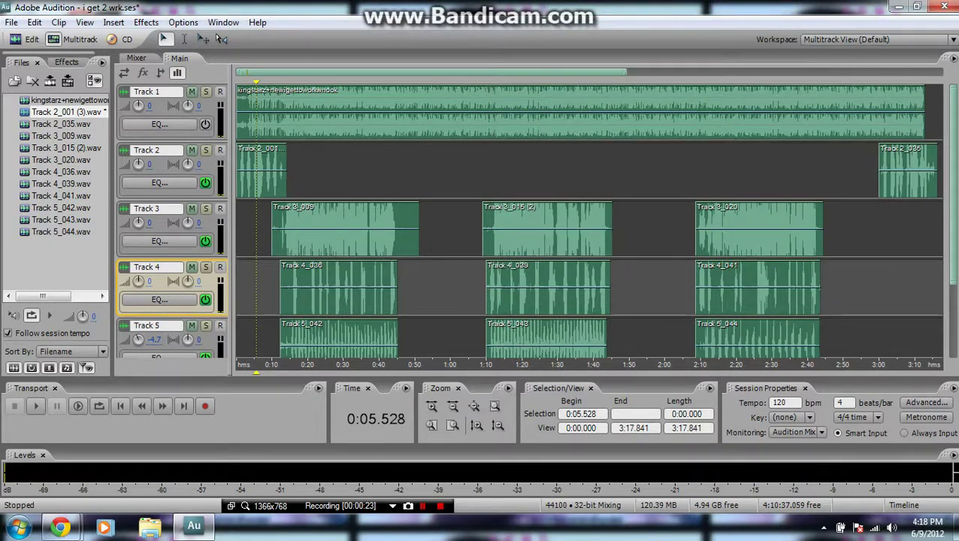
{"action": "left_click", "coordinate": [160, 299]}
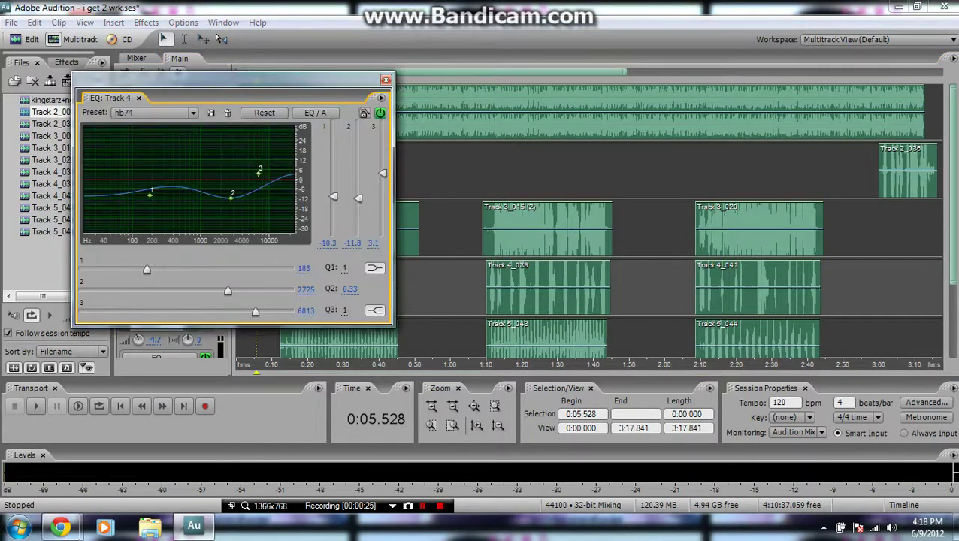
{"action": "left_click", "coordinate": [386, 79]}
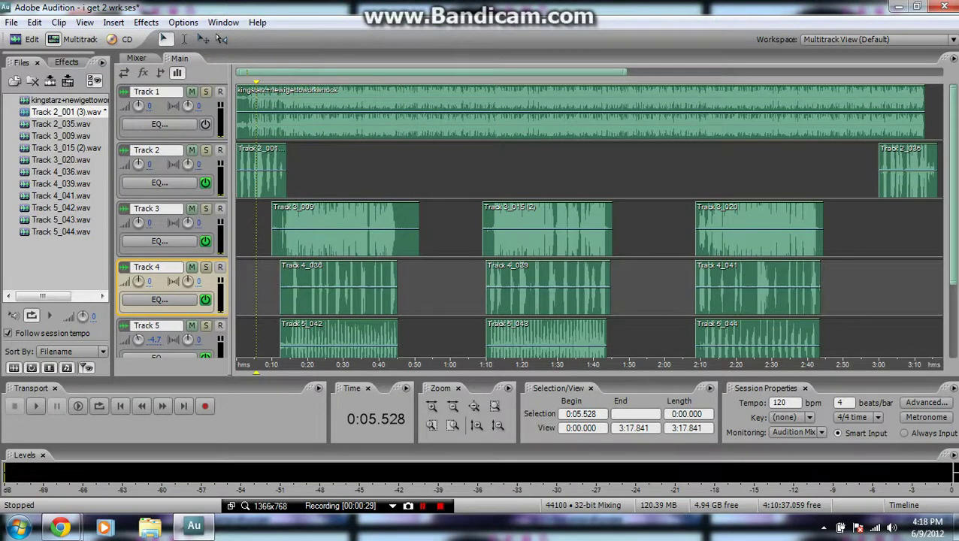
Open the first clip on Track 2 for waveform editing and play it from about 0:01.180.
{"action": "left_click", "coordinate": [239, 145]}
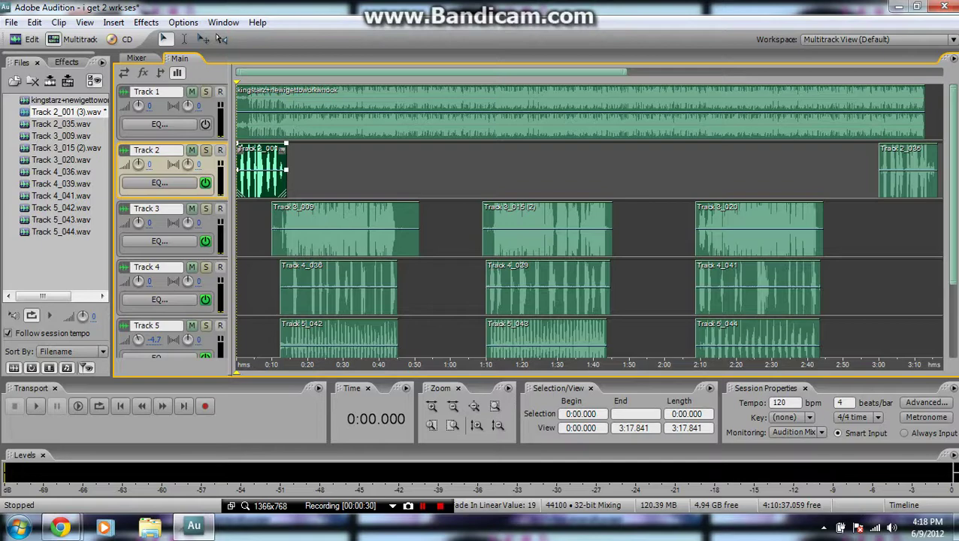
{"action": "double_click", "coordinate": [242, 165]}
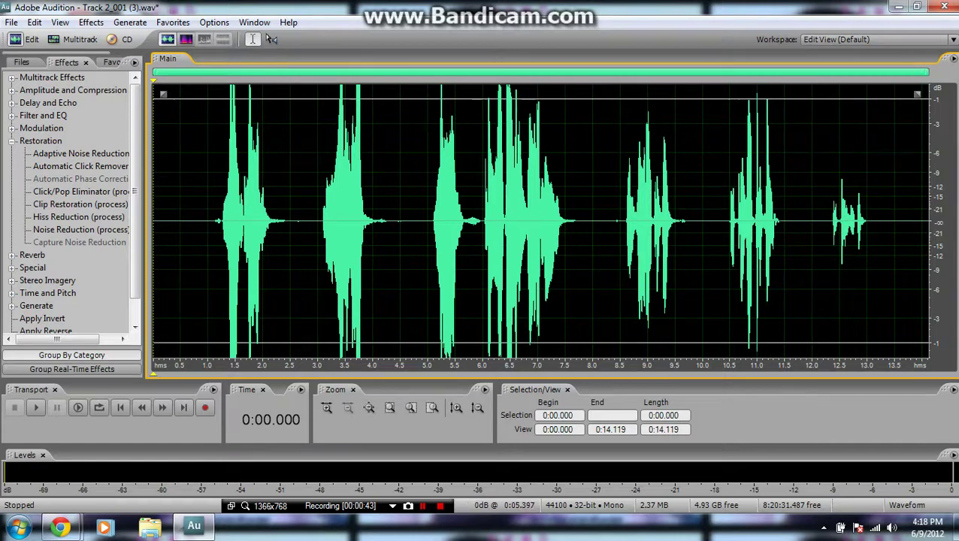
{"action": "left_click", "coordinate": [218, 221]}
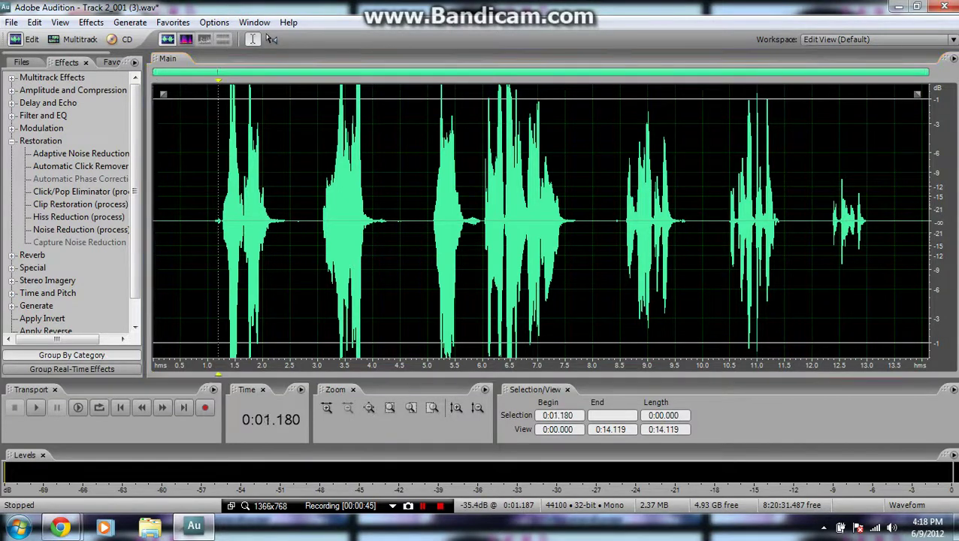
{"action": "key", "text": "space"}
{"action": "key", "text": "space"}
Select the vocal recording from about 0:01.193 to 0:13.000 and play part of the selection.
{"action": "key", "text": "ctrl+a"}
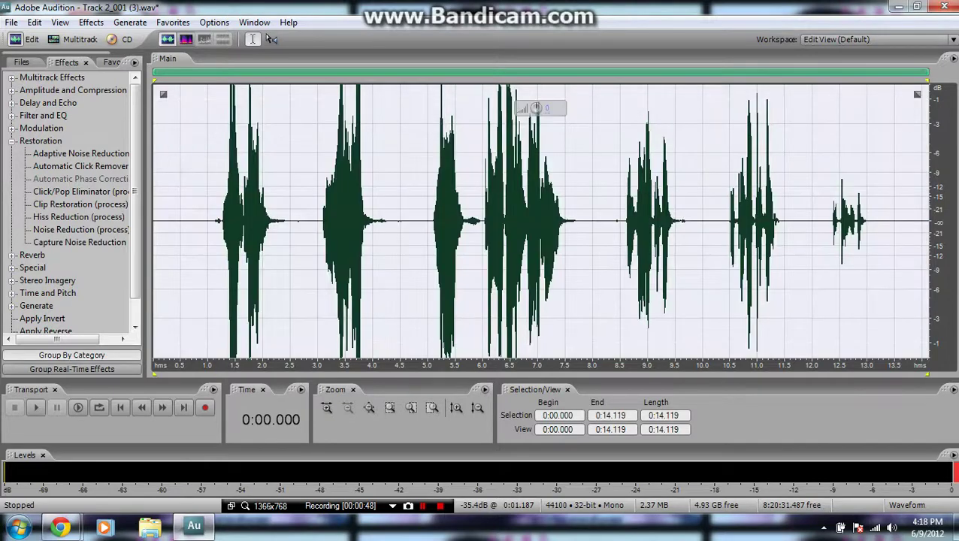
{"action": "left_click", "coordinate": [11, 141]}
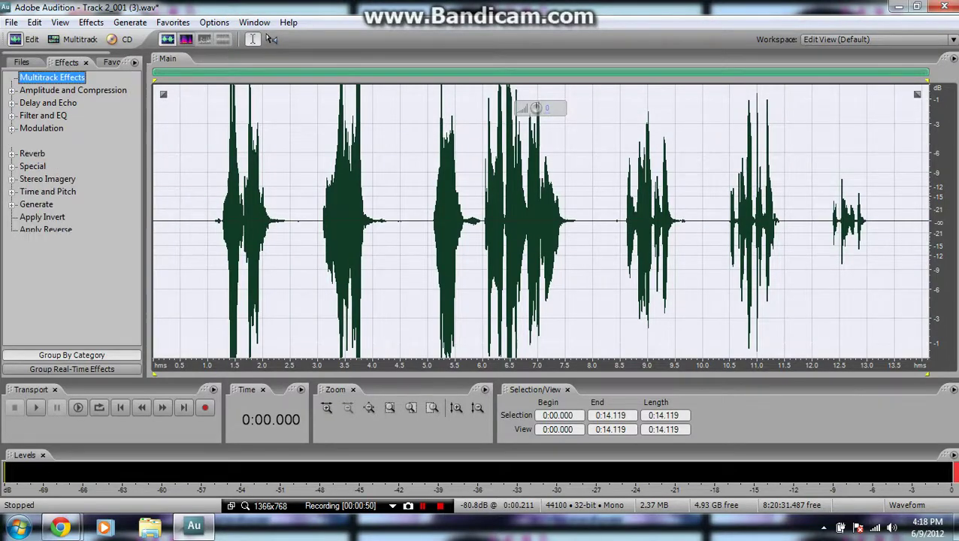
{"action": "left_click_drag", "start_coordinate": [219, 221], "coordinate": [866, 226]}
{"action": "key", "text": "space"}
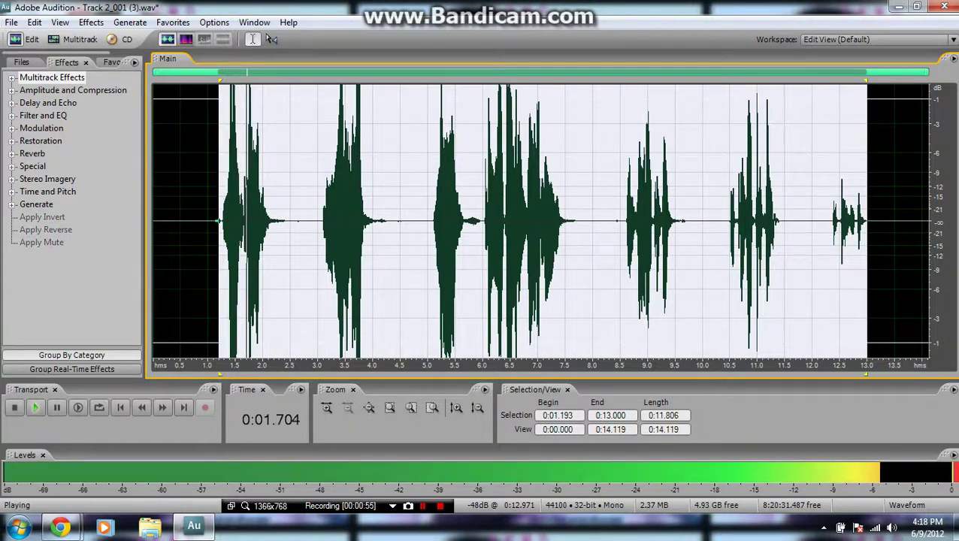
{"action": "key", "text": "space"}
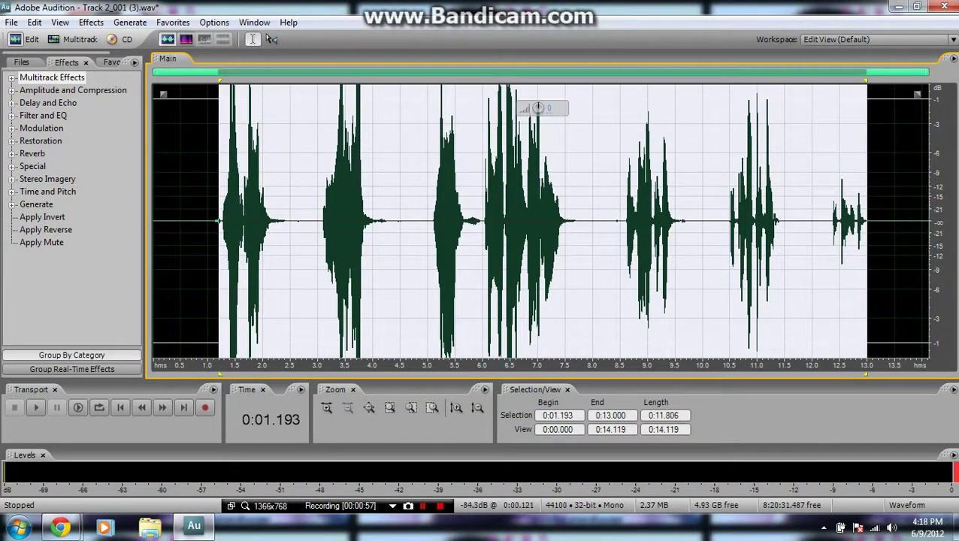
Preview Dynamics Processing with the Rap Presence preset on the selection and view the Multiband Compressor, without applying either effect.
{"action": "left_click", "coordinate": [11, 90]}
{"action": "double_click", "coordinate": [73, 129]}
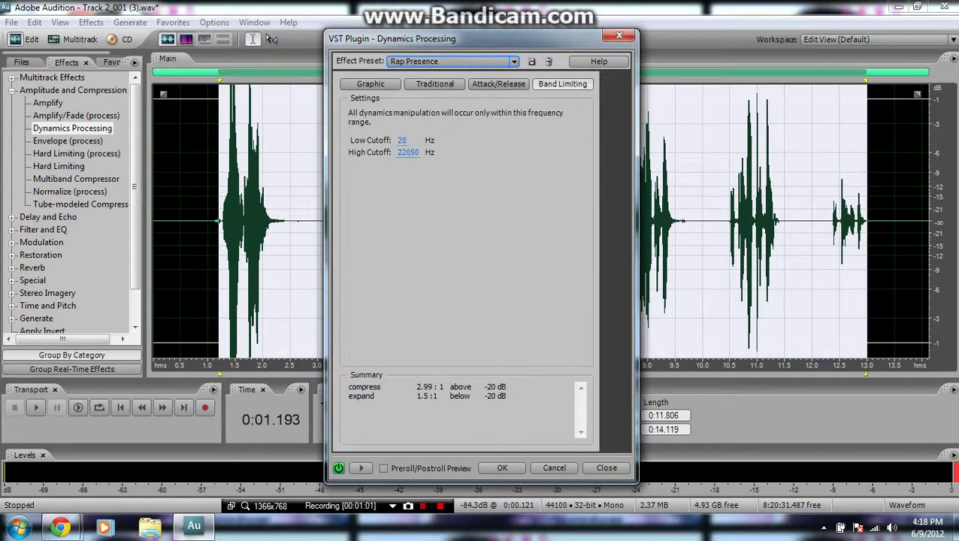
{"action": "left_click", "coordinate": [360, 468]}
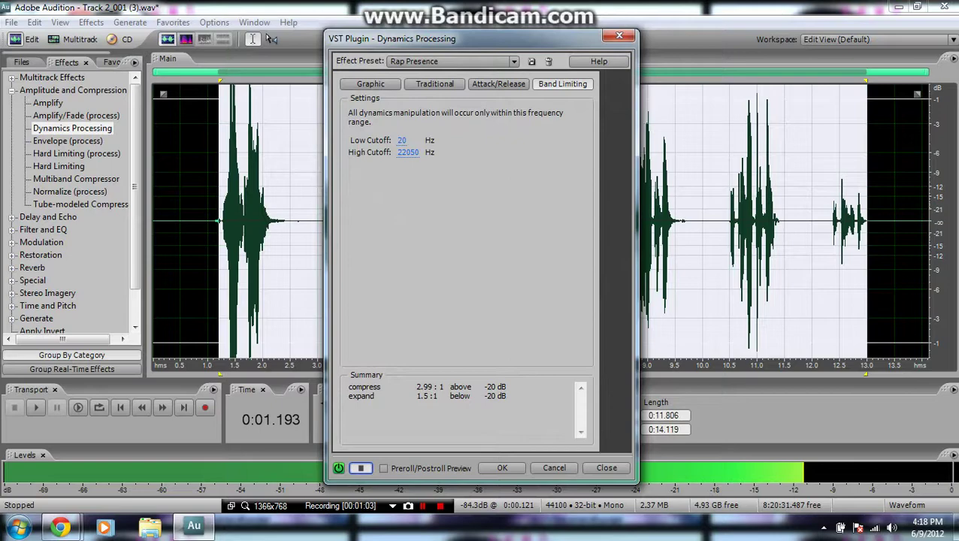
{"action": "left_click", "coordinate": [554, 467]}
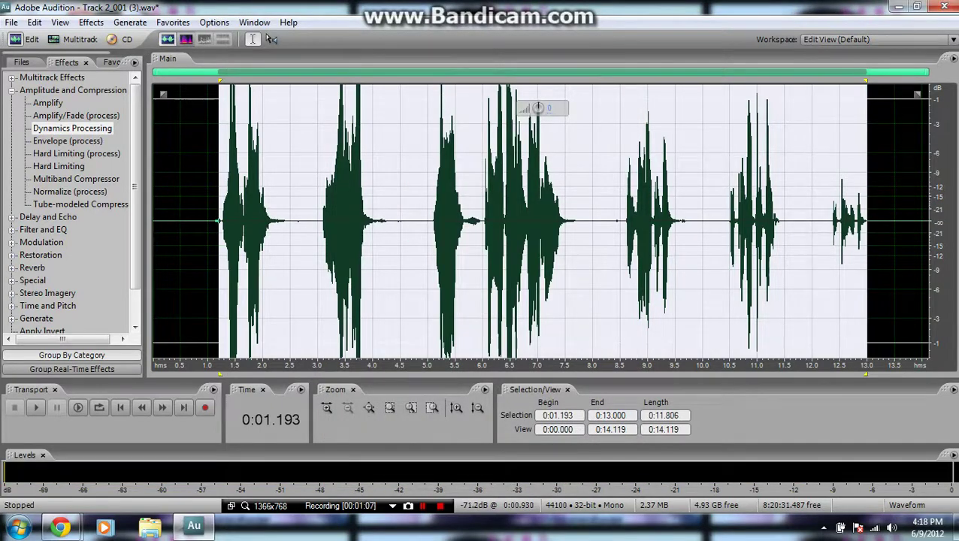
{"action": "double_click", "coordinate": [76, 179]}
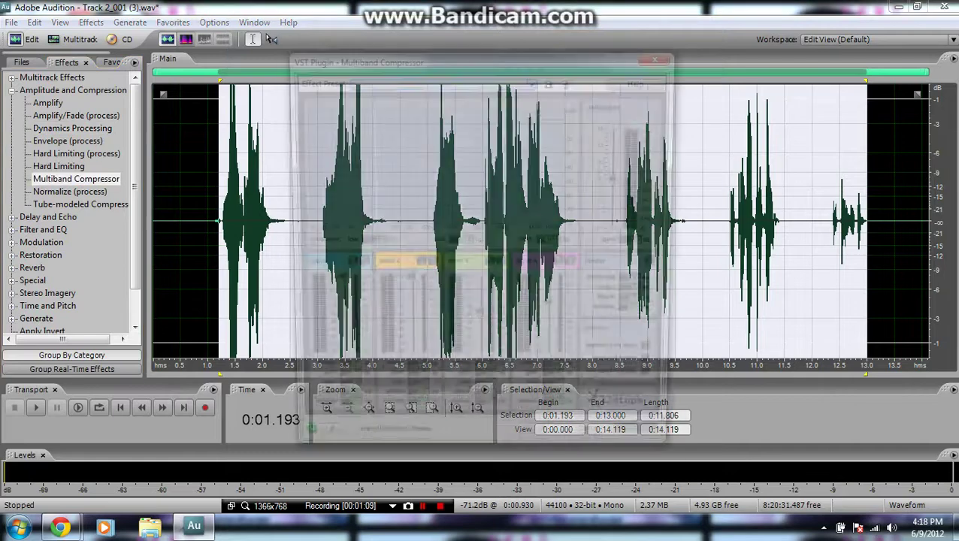
{"action": "left_click", "coordinate": [663, 55]}
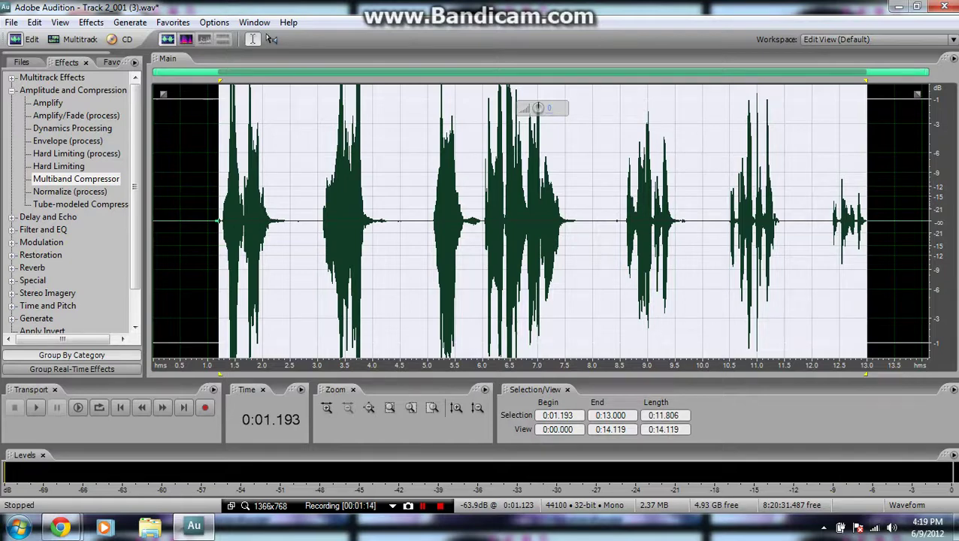
Normalize the selected vocals to 100%, lower their level with a second Normalize pass, and play the result.
{"action": "double_click", "coordinate": [70, 192]}
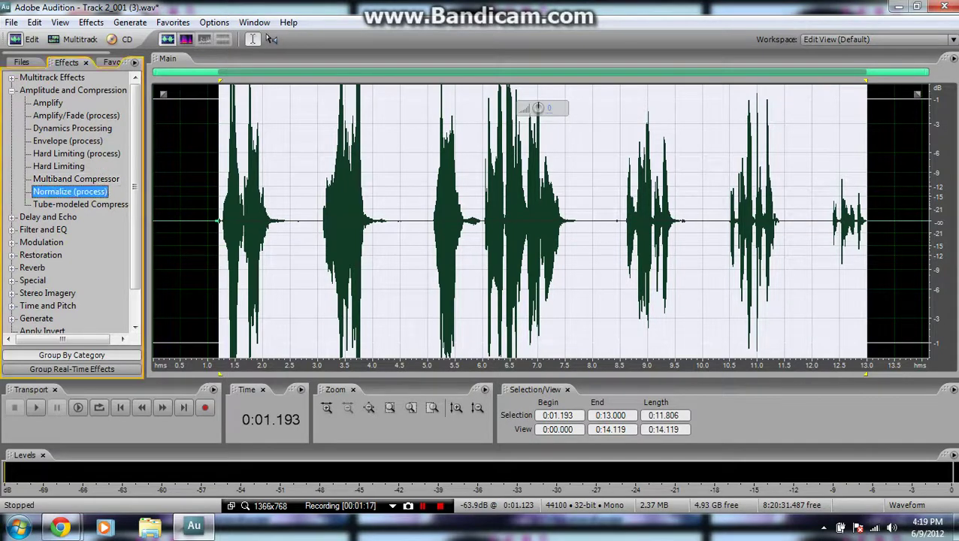
{"action": "key", "text": "Return"}
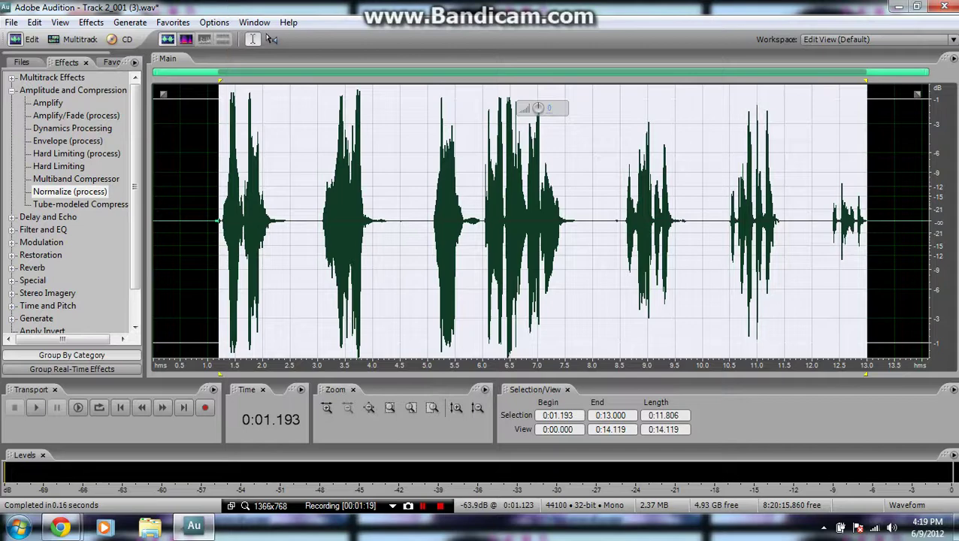
{"action": "double_click", "coordinate": [70, 192]}
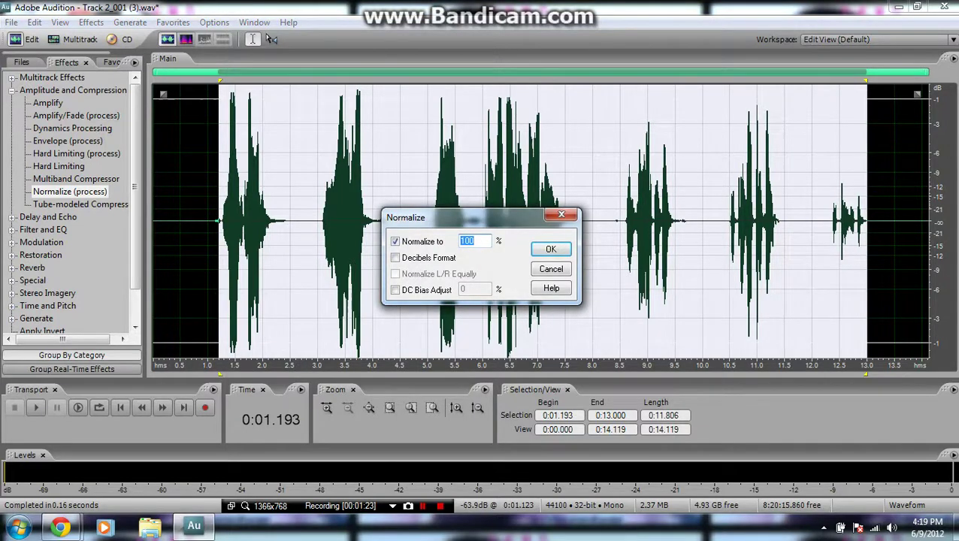
{"action": "key", "text": "Return"}
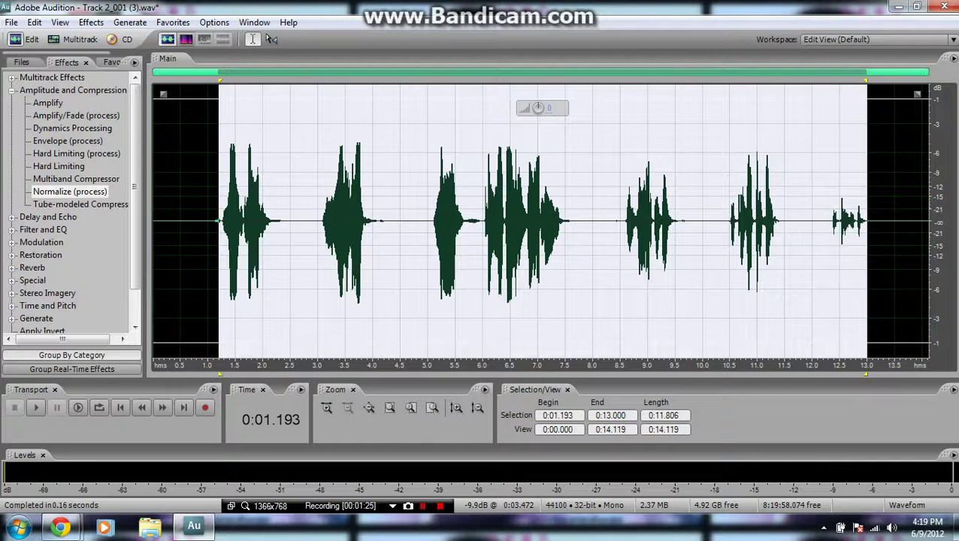
{"action": "key", "text": "space"}
{"action": "key", "text": "space"}
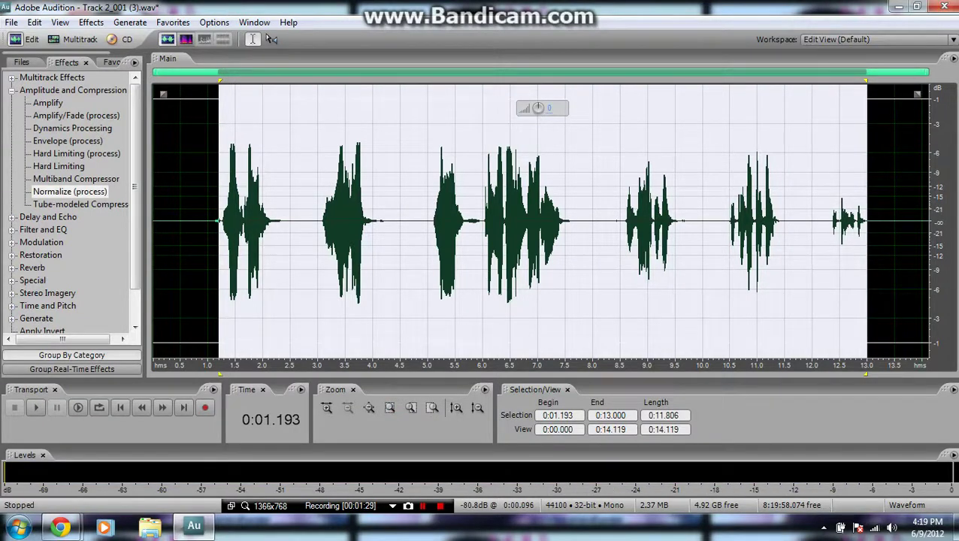
Open the Multiband Compressor on the selected vocals with the Enhance Lows preset and start its preview.
{"action": "double_click", "coordinate": [76, 179]}
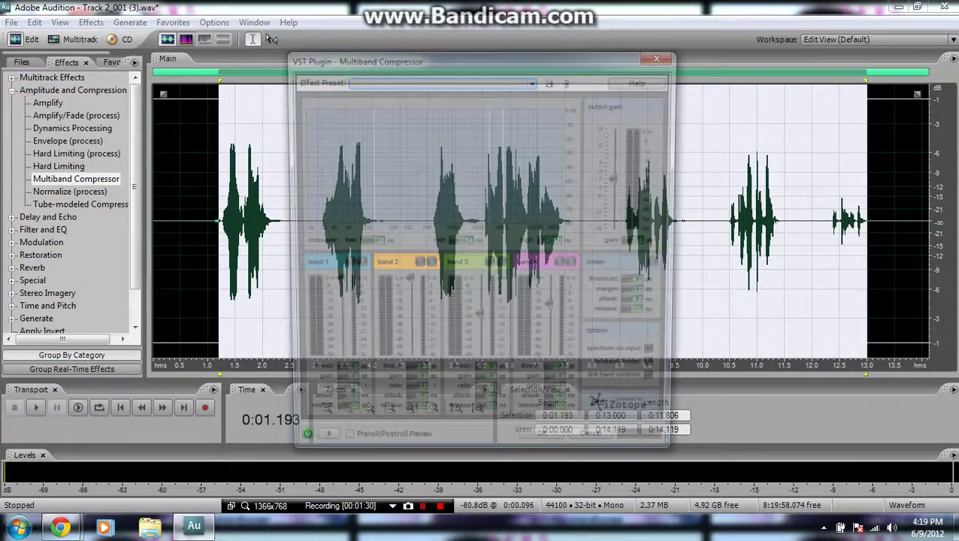
{"action": "left_click", "coordinate": [534, 80]}
{"action": "key", "text": "Down"}
{"action": "key", "text": "Down"}
{"action": "key", "text": "Down"}
{"action": "key", "text": "Down"}
{"action": "key", "text": "Down"}
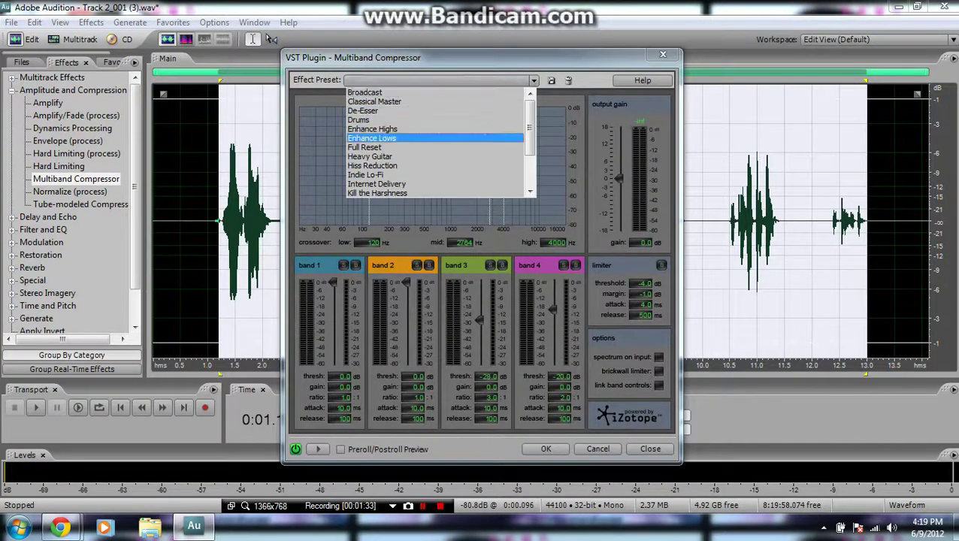
{"action": "key", "text": "Return"}
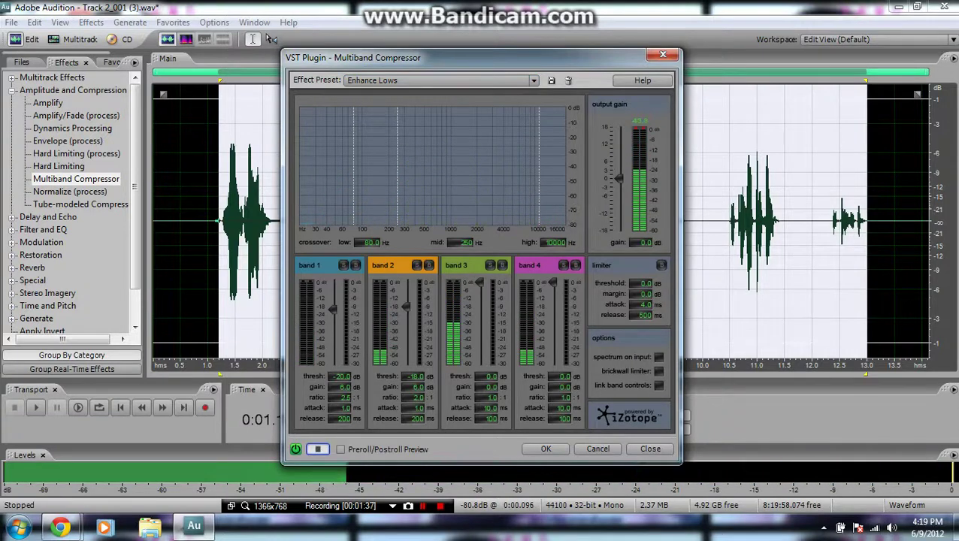
Move the compressor's mid crossover to 1009 Hz and its low crossover to 177 Hz.
{"action": "mouse_move", "coordinate": [397, 167]}
{"action": "left_mouse_down"}
{"action": "mouse_move", "coordinate": [484, 166]}
{"action": "mouse_move", "coordinate": [451, 167]}
{"action": "left_mouse_up"}
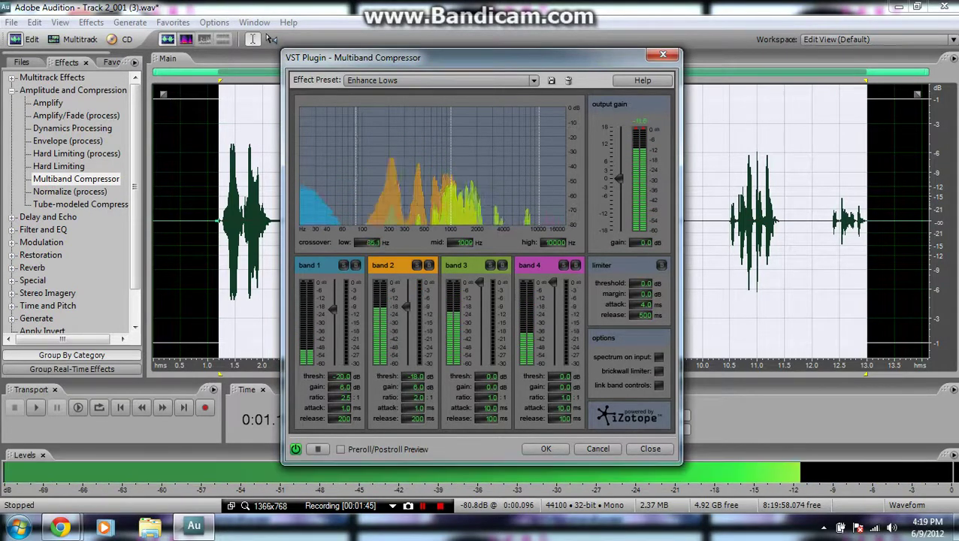
{"action": "mouse_move", "coordinate": [353, 166]}
{"action": "left_mouse_down"}
{"action": "mouse_move", "coordinate": [412, 167]}
{"action": "mouse_move", "coordinate": [384, 166]}
{"action": "left_mouse_up"}
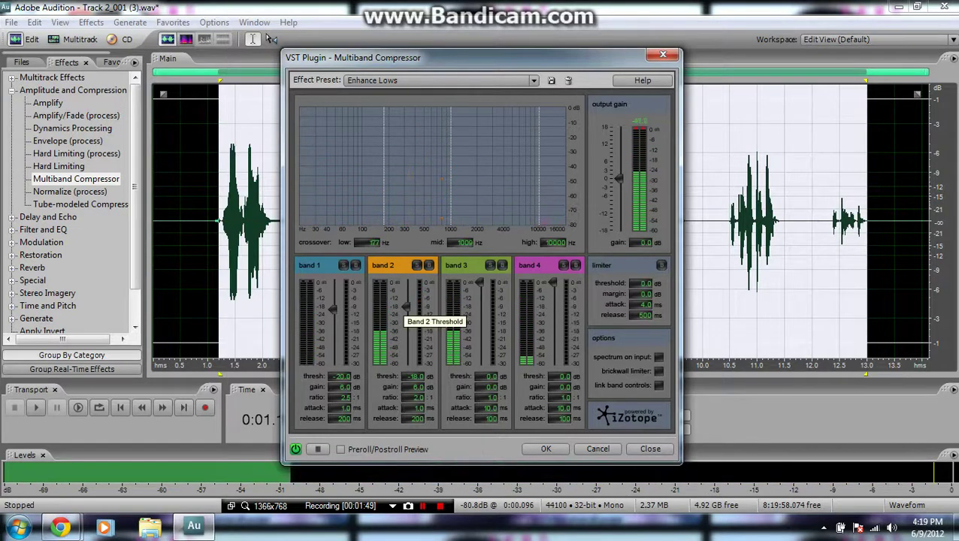
Set the threshold of band 2 to 0.0 dB and the threshold of band 4 to -24.3 dB.
{"action": "left_click_drag", "start_coordinate": [406, 307], "coordinate": [406, 282]}
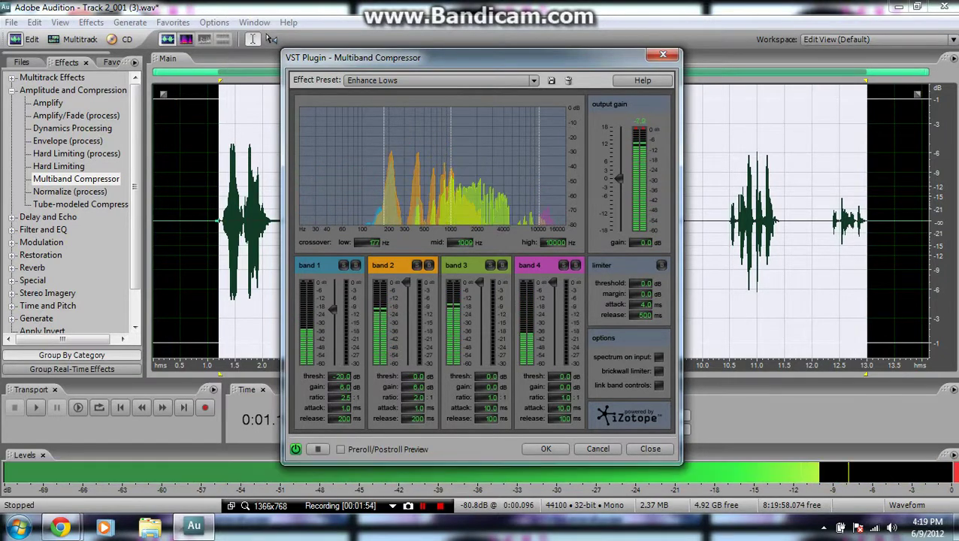
{"action": "left_click_drag", "start_coordinate": [553, 282], "coordinate": [553, 315]}
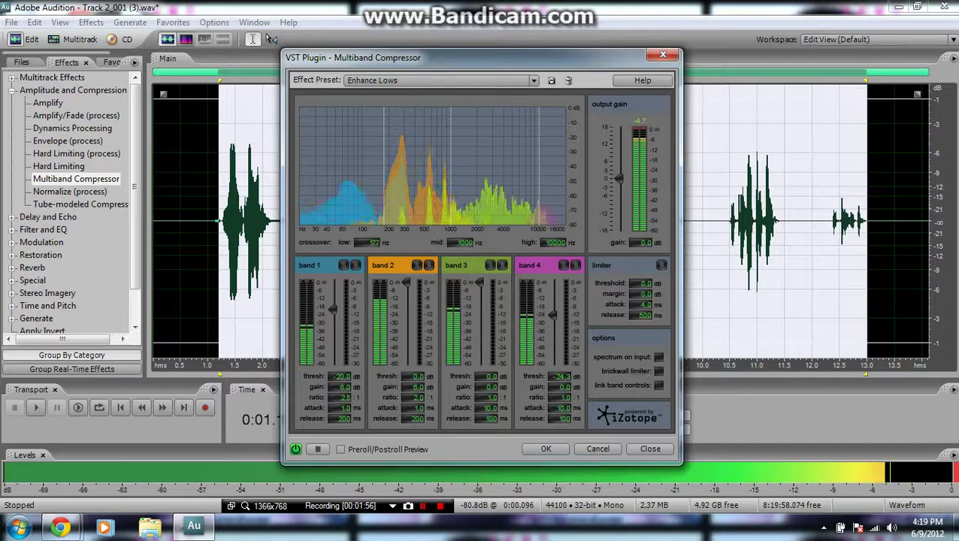
Audition bands 3, 2 and 1 by soloing them in different combinations, then clear every solo.
{"action": "left_click", "coordinate": [490, 265]}
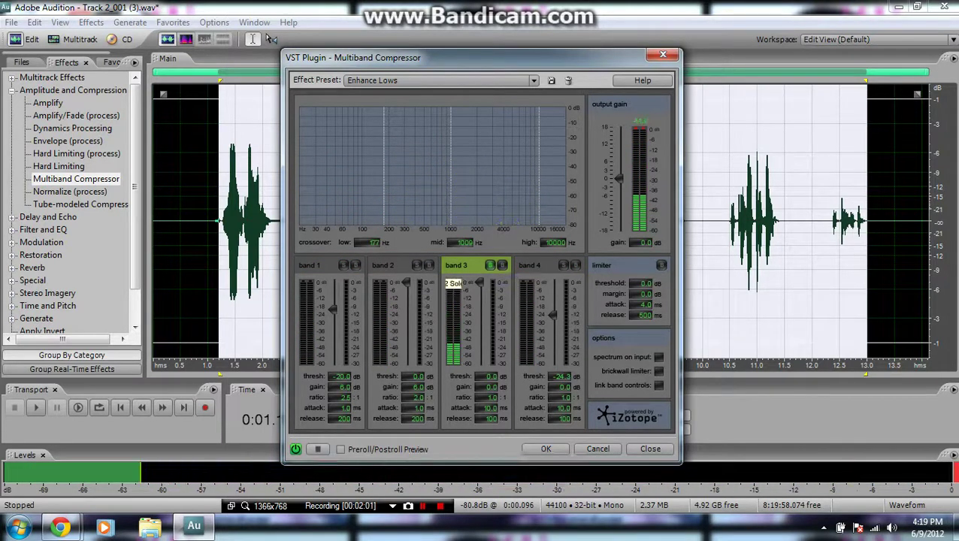
{"action": "left_click", "coordinate": [417, 265]}
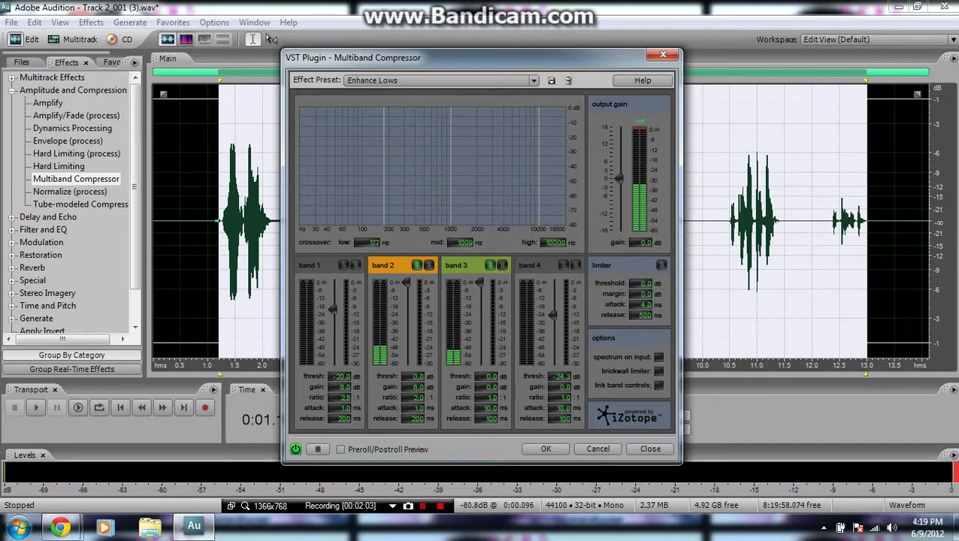
{"action": "left_click", "coordinate": [342, 265]}
{"action": "left_click", "coordinate": [491, 265]}
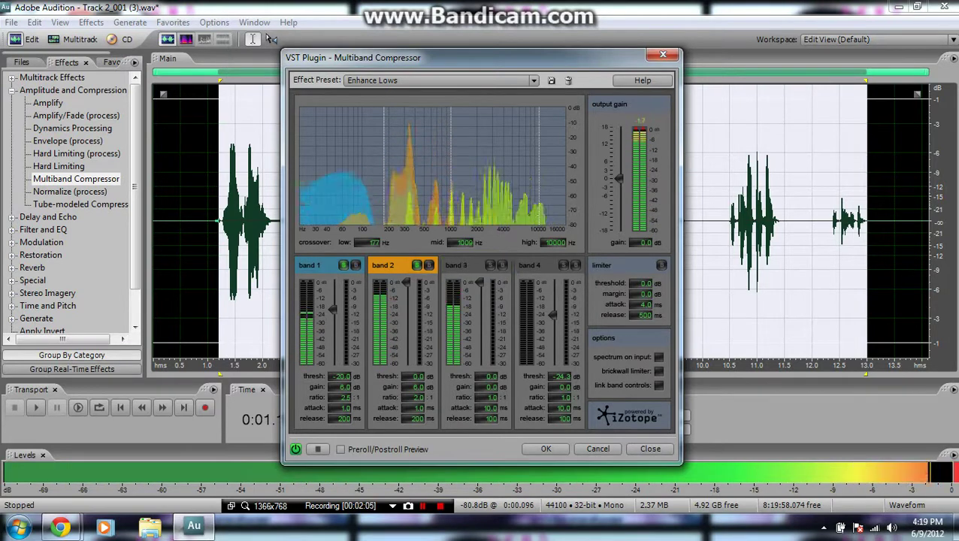
{"action": "left_click", "coordinate": [416, 265]}
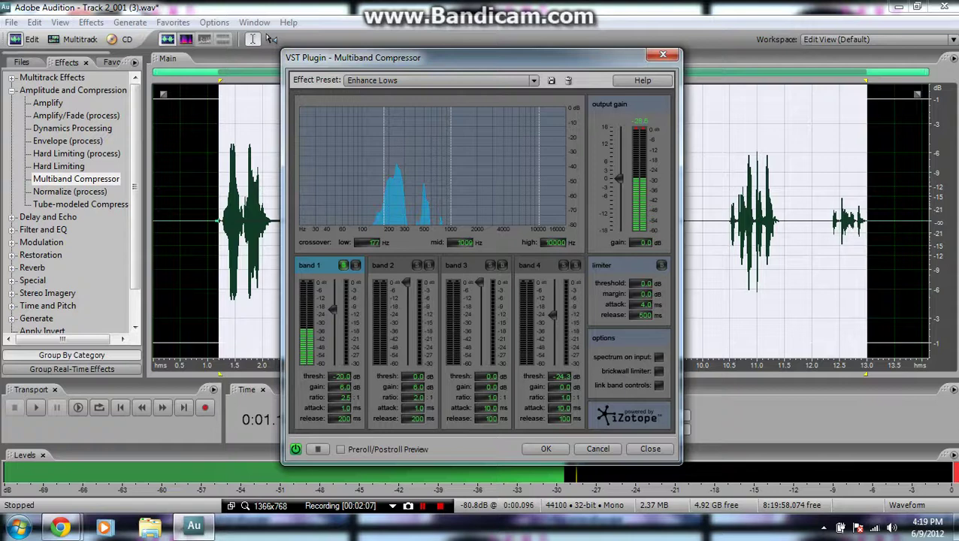
{"action": "left_click", "coordinate": [343, 265]}
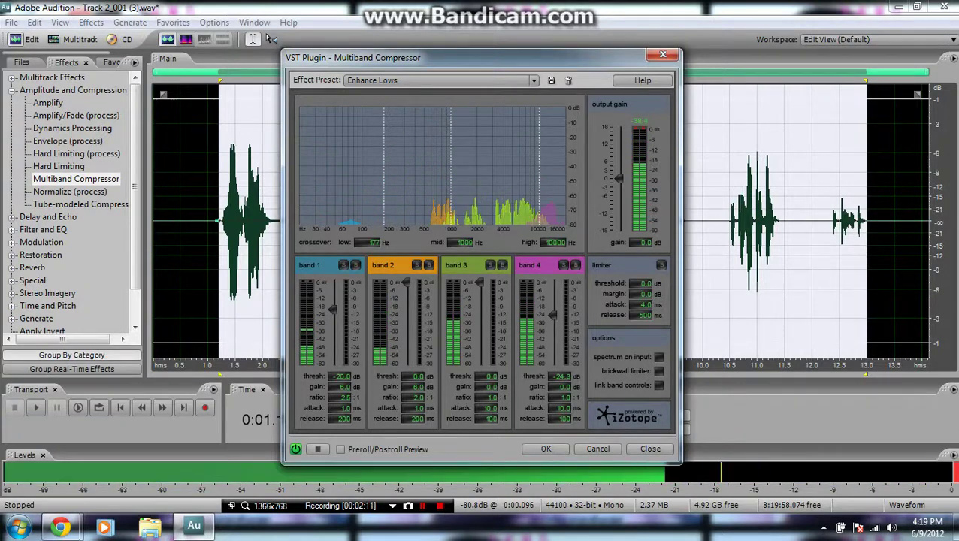
Raise the compressor's output gain to 2.2 dB and save the settings as a preset named "vocal high".
{"action": "left_click_drag", "start_coordinate": [619, 178], "coordinate": [619, 173]}
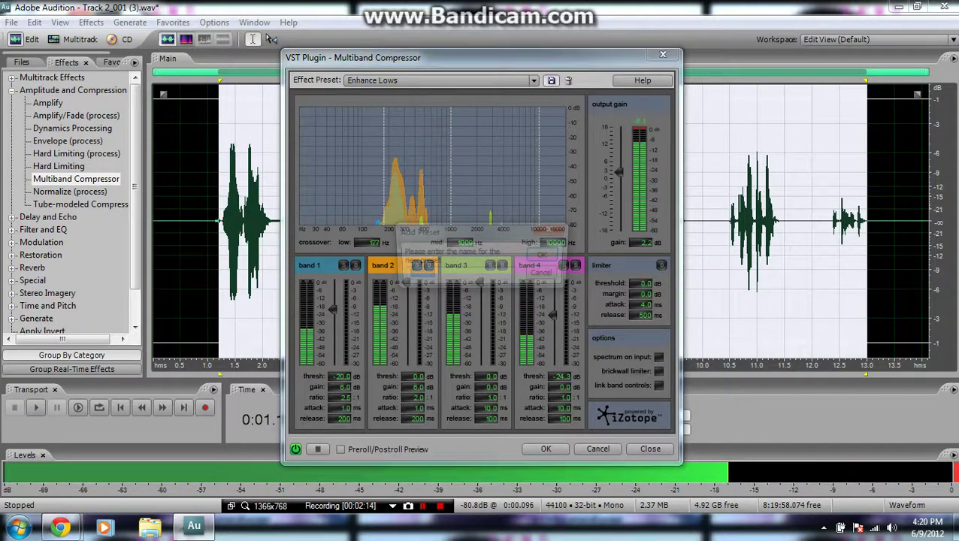
{"action": "left_click", "coordinate": [551, 79]}
{"action": "type", "text": "vo"}
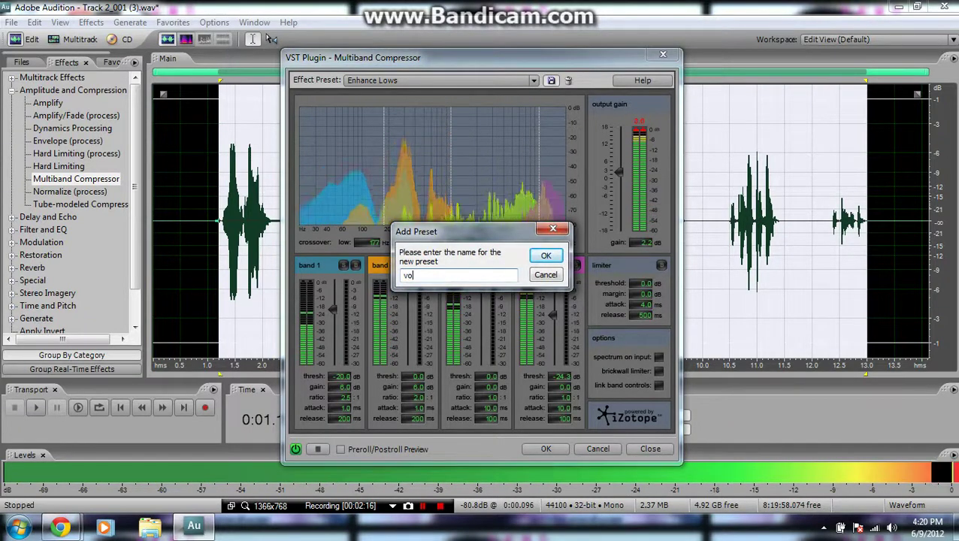
{"action": "type", "text": "cal high"}
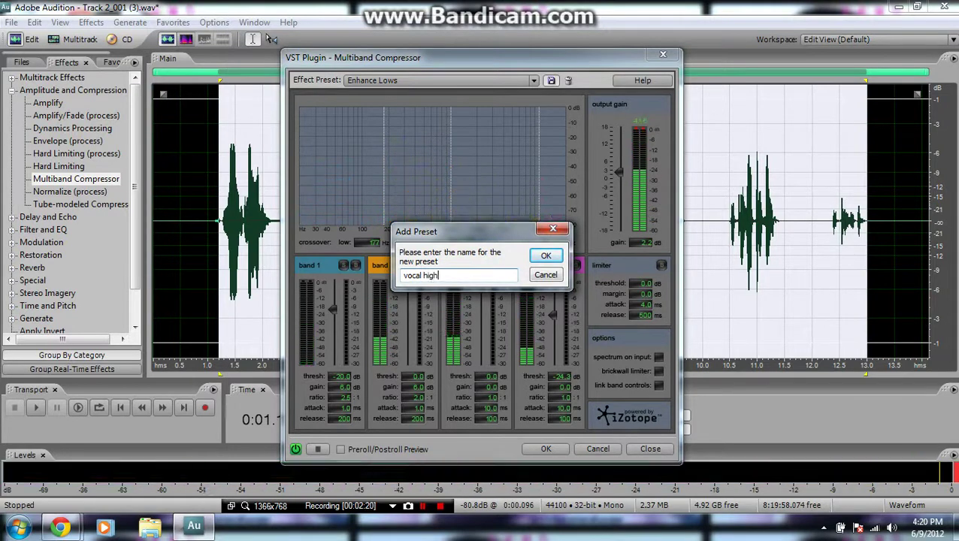
{"action": "key", "text": "Return"}
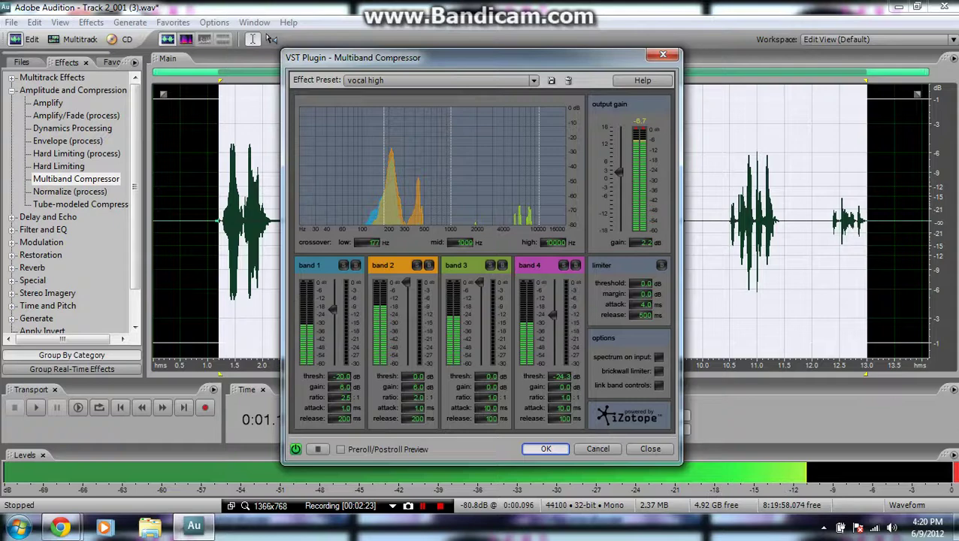
Apply the Multiband Compressor to the selected vocals and play back a short part of the result.
{"action": "key", "text": "Return"}
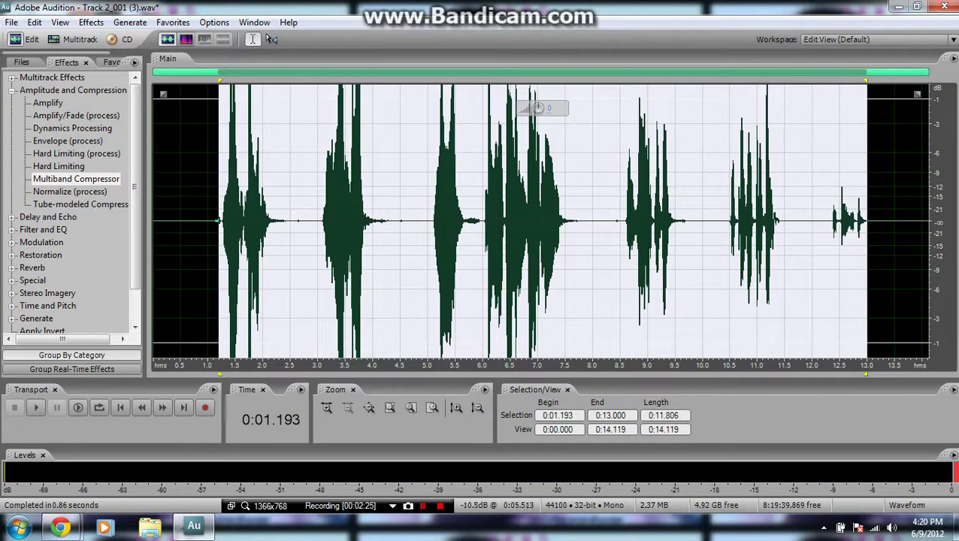
{"action": "key", "text": "space"}
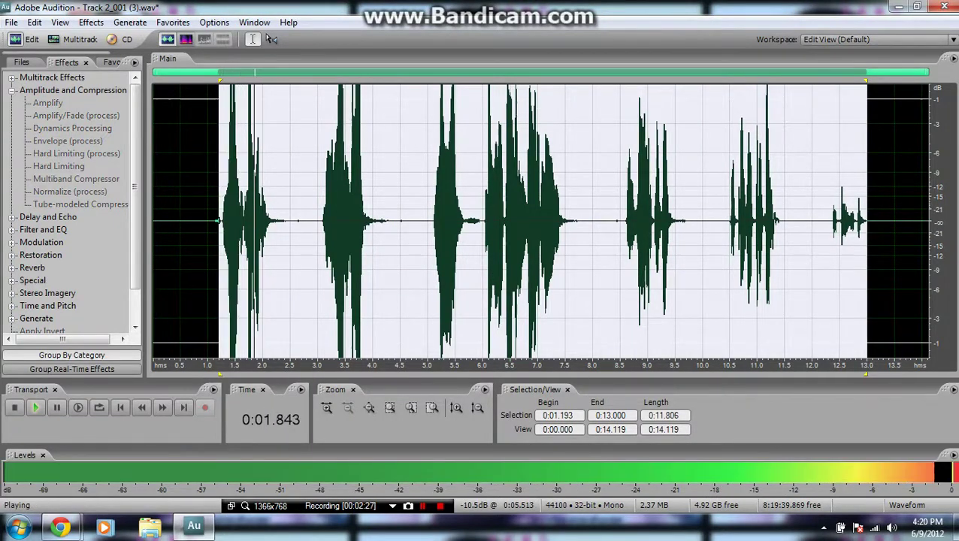
{"action": "key", "text": "space"}
Lower the level of the compressed vocals by running Normalize with its existing settings.
{"action": "key", "text": "Down"}
{"action": "key", "text": "Return"}
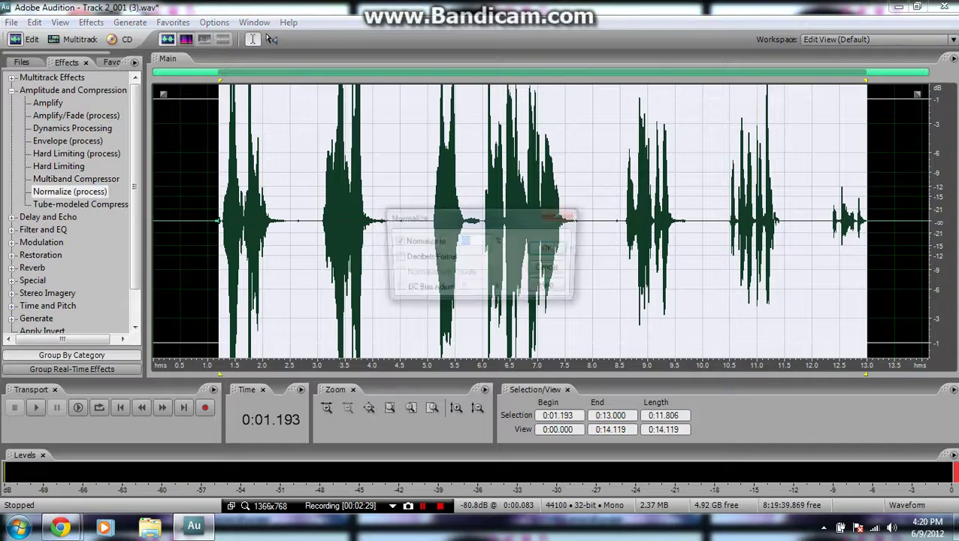
{"action": "key", "text": "Return"}
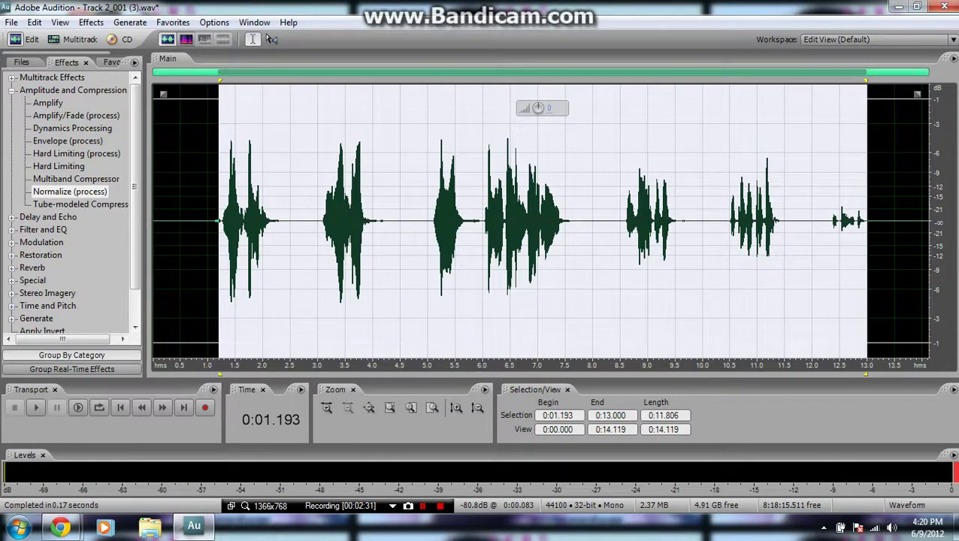
Apply the Multiband Compressor again to the selected vocals with the Enhance Lows preset and play the result.
{"action": "key", "text": "Up"}
{"action": "key", "text": "Return"}
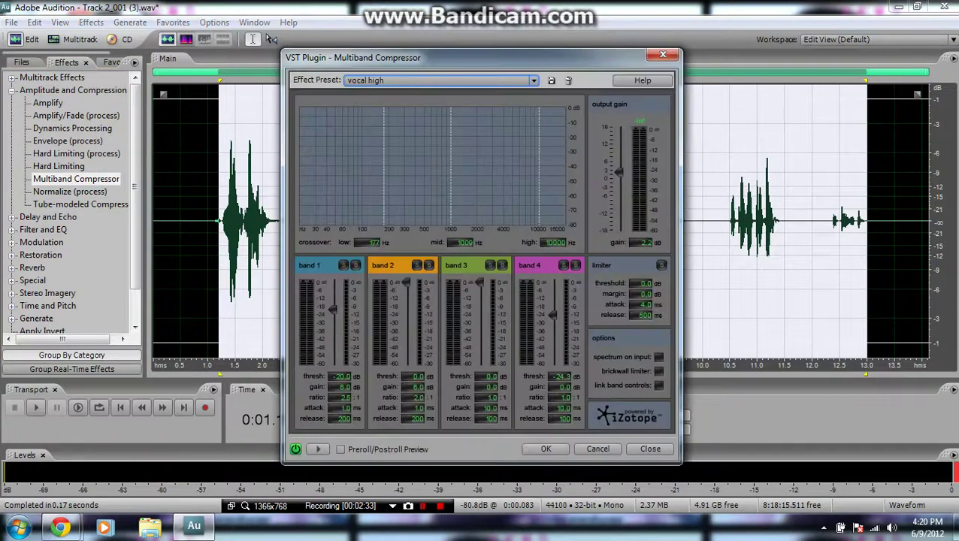
{"action": "left_click", "coordinate": [441, 81]}
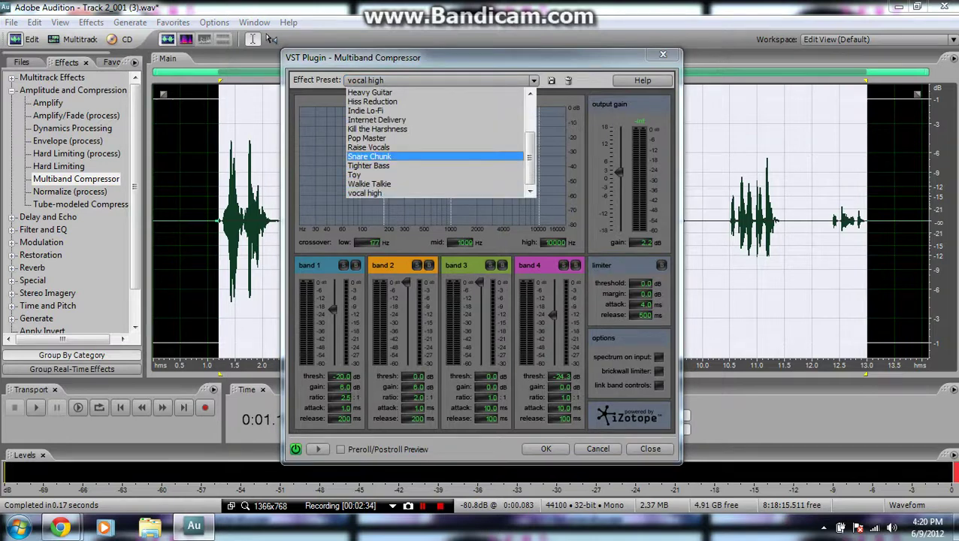
{"action": "scroll", "coordinate": [436, 143], "scroll_direction": "up", "scroll_amount": 2}
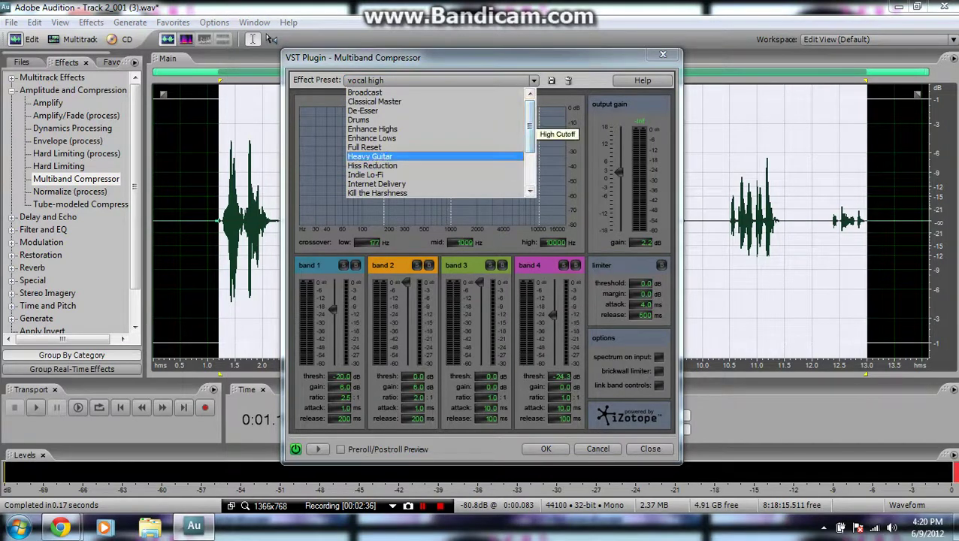
{"action": "left_click", "coordinate": [372, 138]}
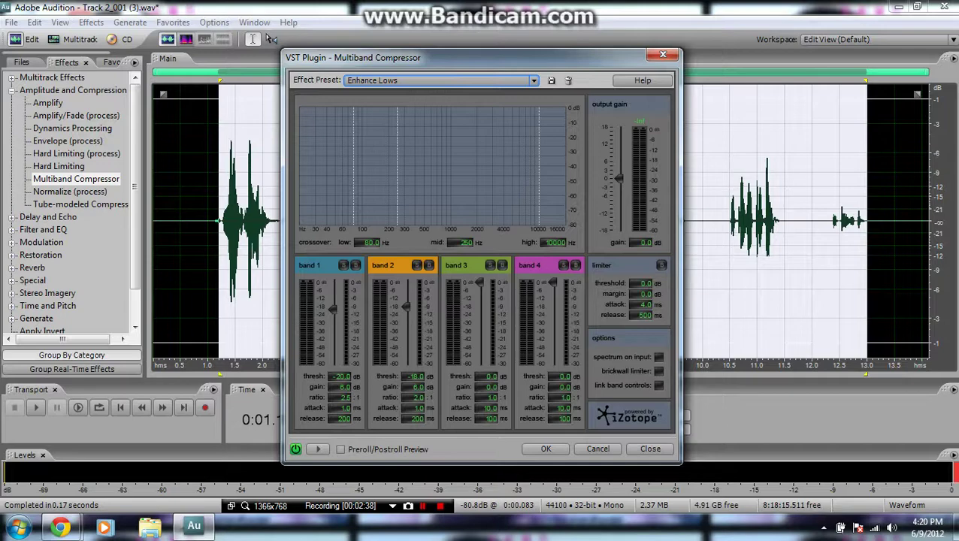
{"action": "left_click", "coordinate": [546, 448]}
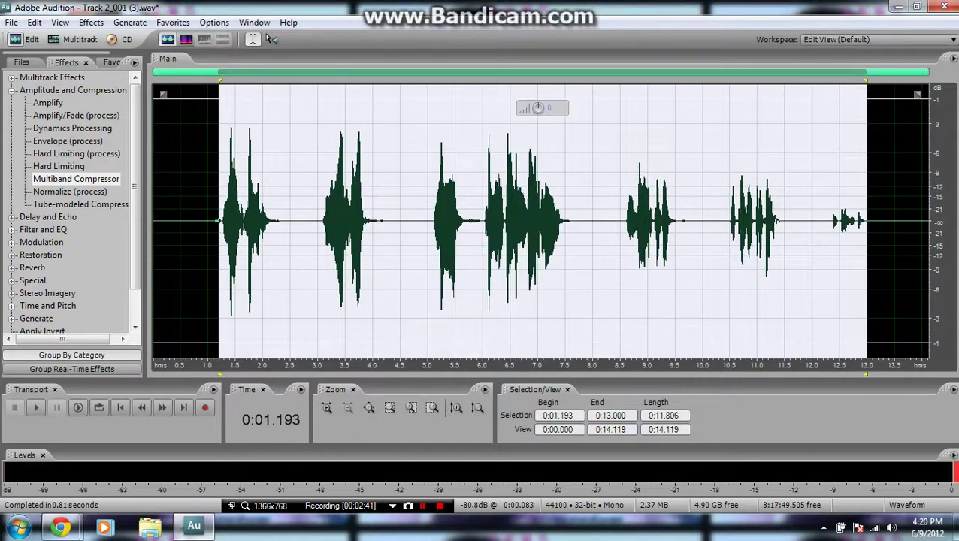
{"action": "key", "text": "space"}
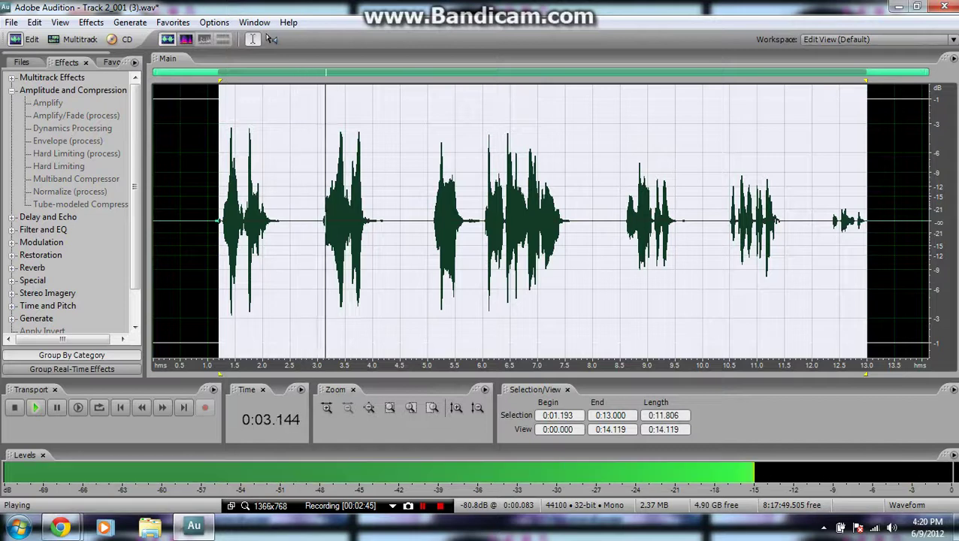
{"action": "key", "text": "space"}
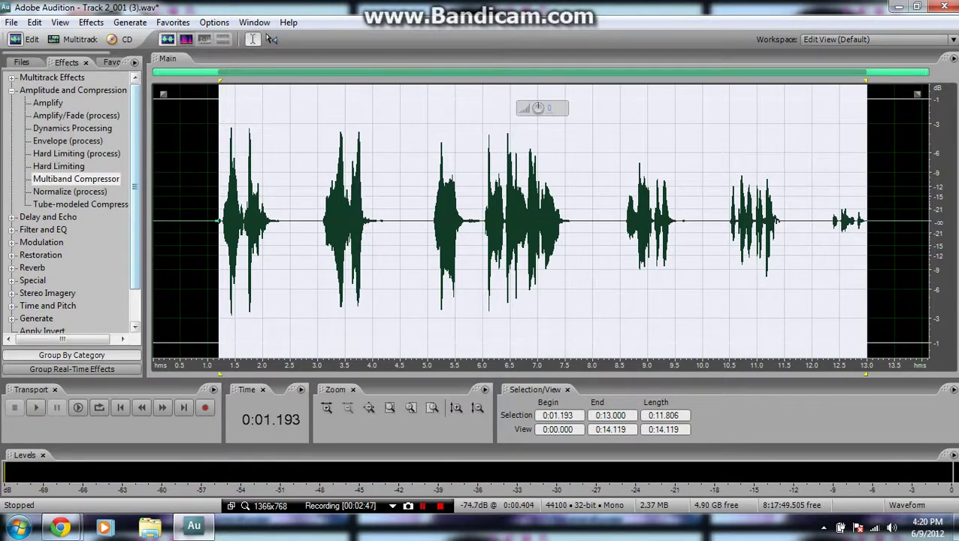
Open the Echo effect from the Delay and Echo category on the selected vocals and start its preview.
{"action": "left_click", "coordinate": [11, 90]}
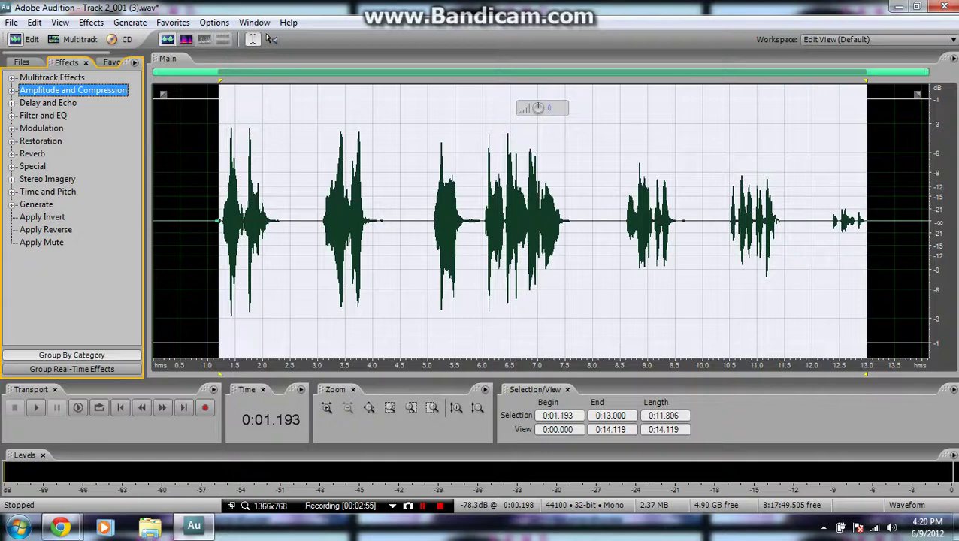
{"action": "left_click", "coordinate": [12, 103]}
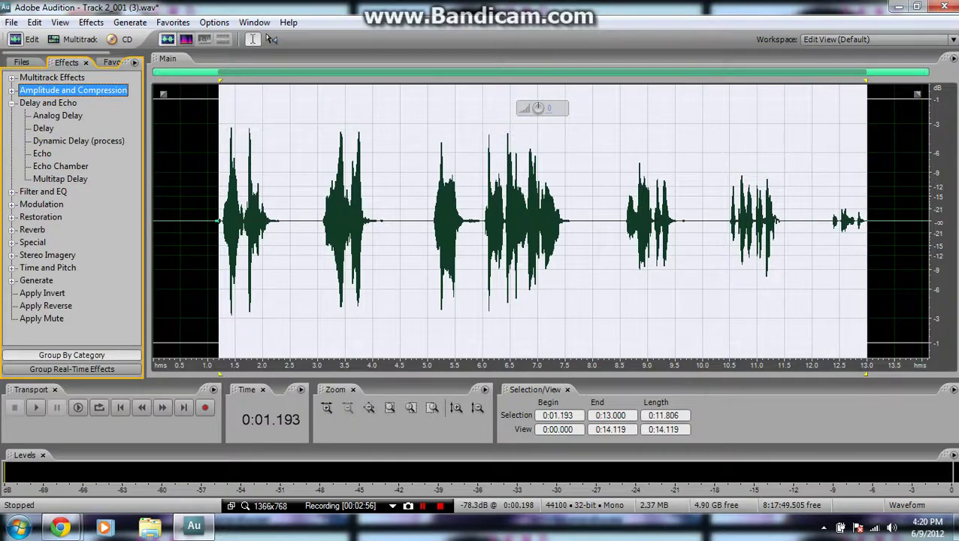
{"action": "double_click", "coordinate": [42, 154]}
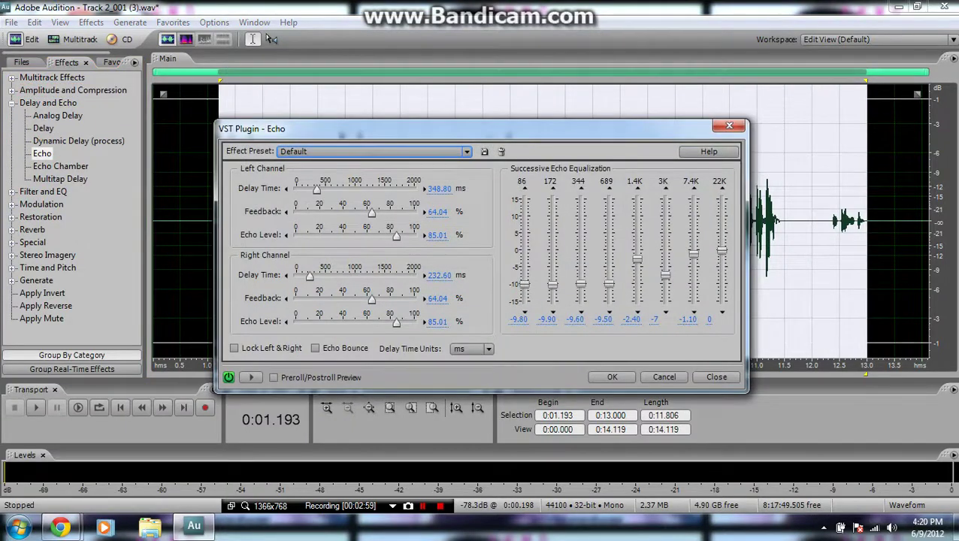
{"action": "left_click", "coordinate": [251, 377]}
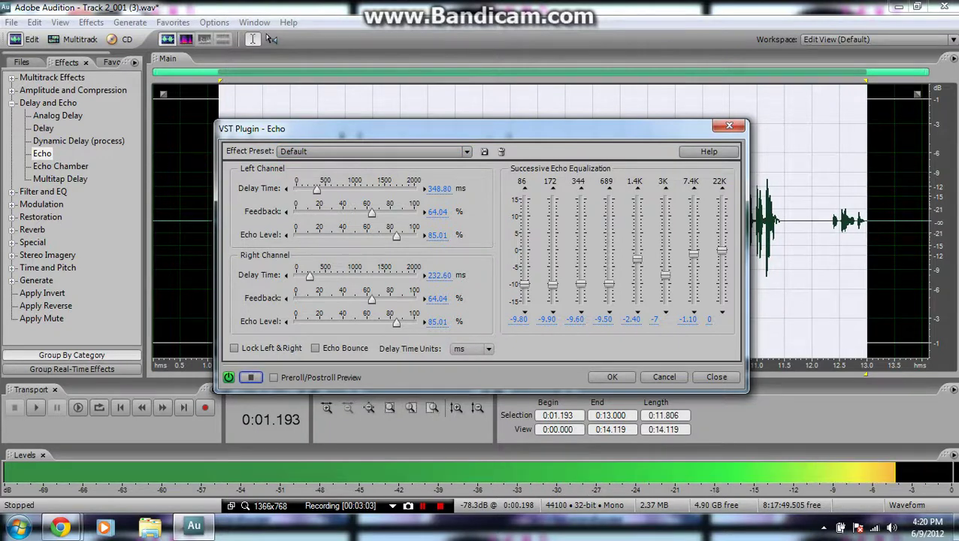
Lock the left and right echo channels, set delay time to 431 ms and feedback to 31%, and apply the echo.
{"action": "left_click_drag", "start_coordinate": [317, 188], "coordinate": [305, 190]}
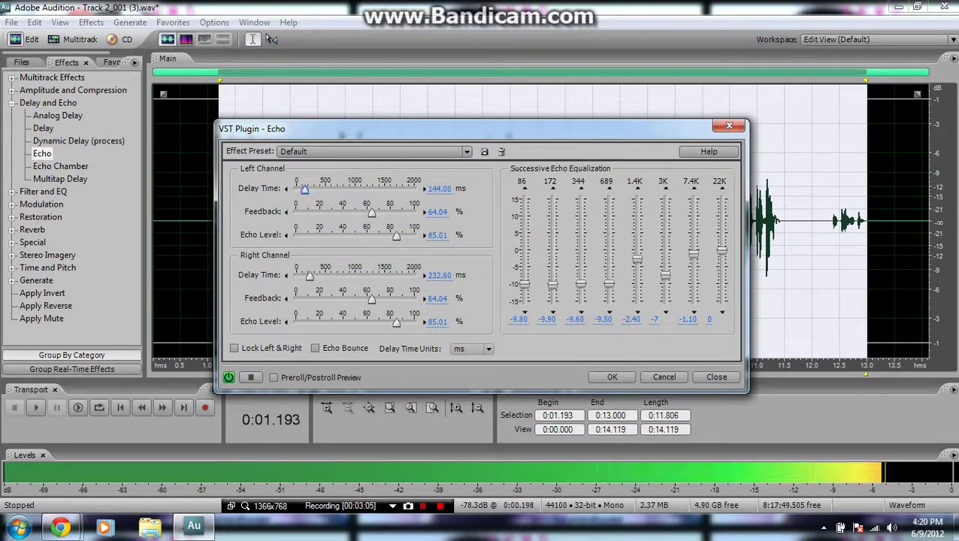
{"action": "left_click_drag", "start_coordinate": [371, 213], "coordinate": [320, 213]}
{"action": "left_click", "coordinate": [234, 348]}
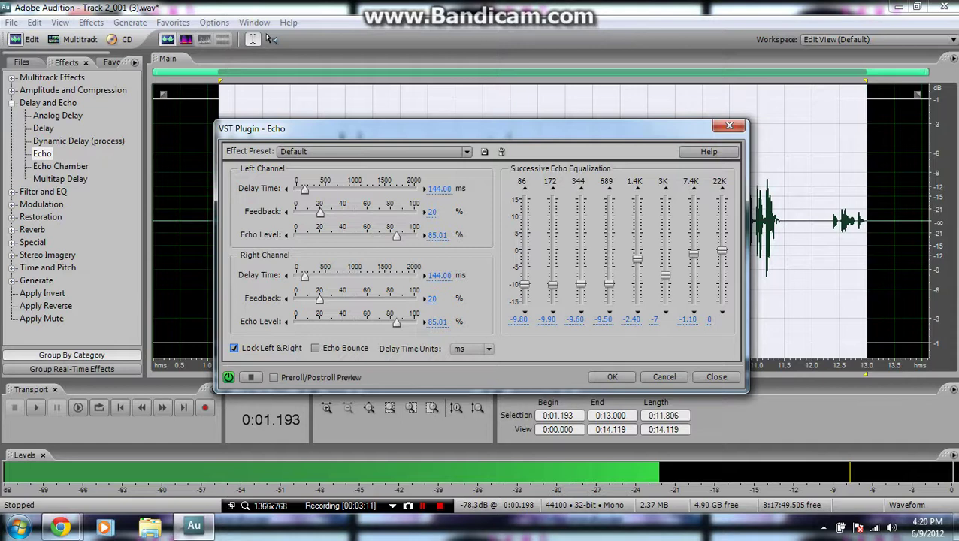
{"action": "left_click_drag", "start_coordinate": [320, 213], "coordinate": [321, 189]}
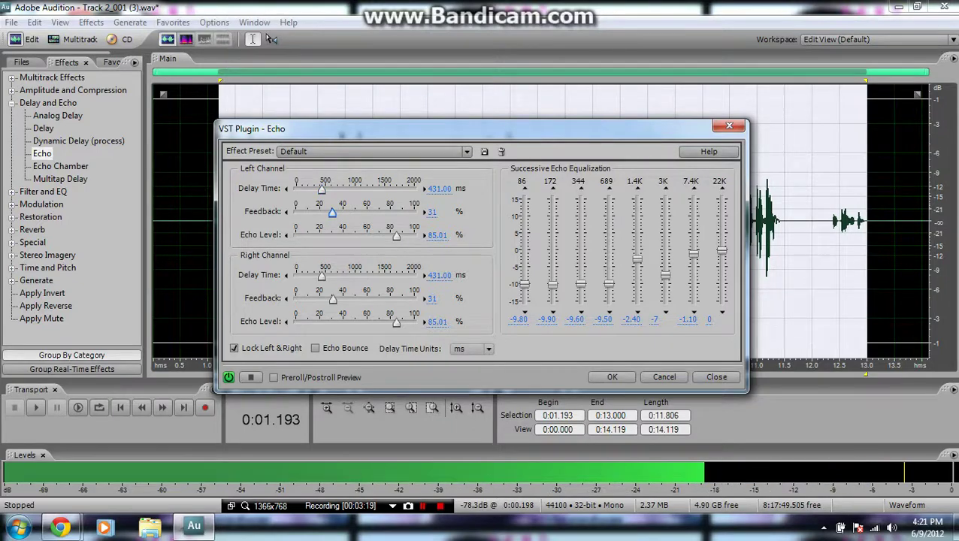
{"action": "left_click", "coordinate": [612, 377]}
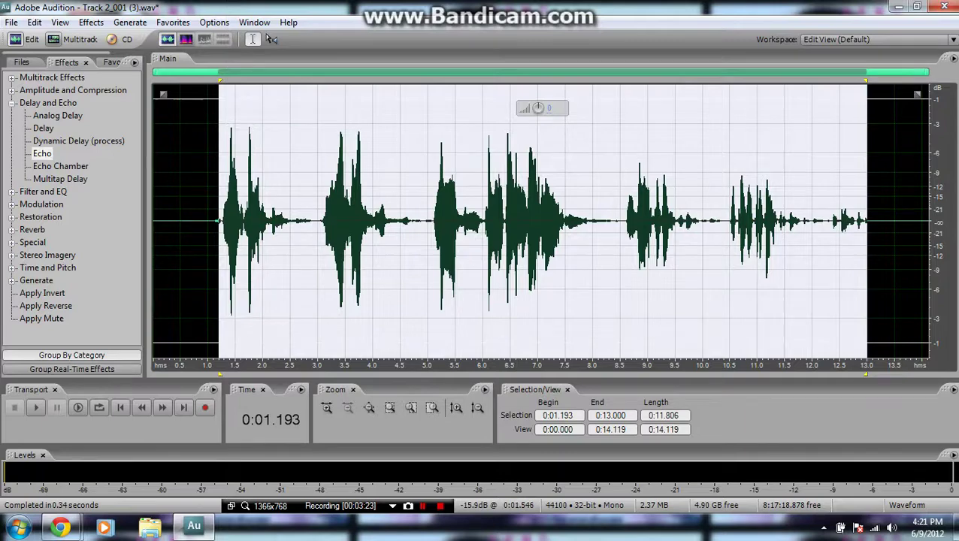
Return to the multitrack session, look at the mixer's track settings, and go back to the track timeline.
{"action": "left_click", "coordinate": [73, 39]}
{"action": "left_click", "coordinate": [242, 230]}
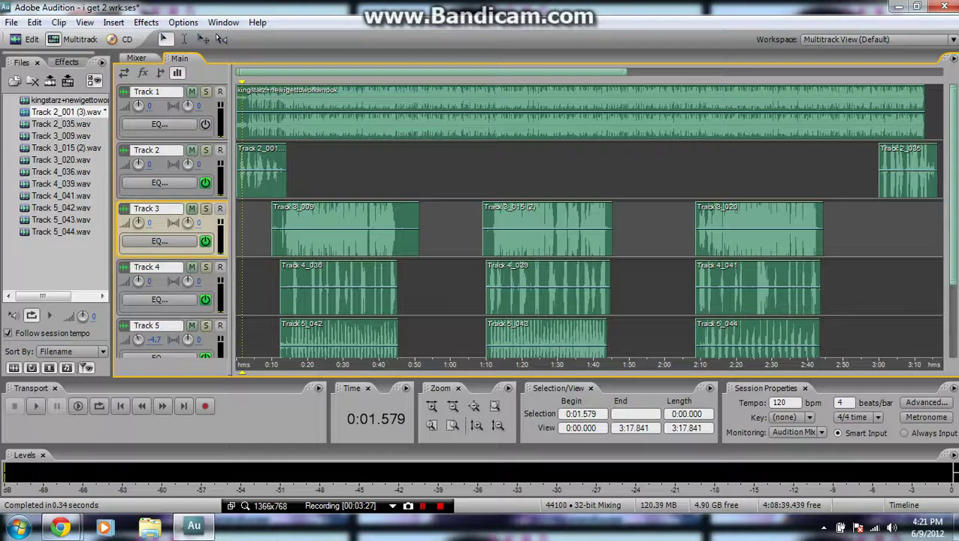
{"action": "left_click", "coordinate": [136, 58]}
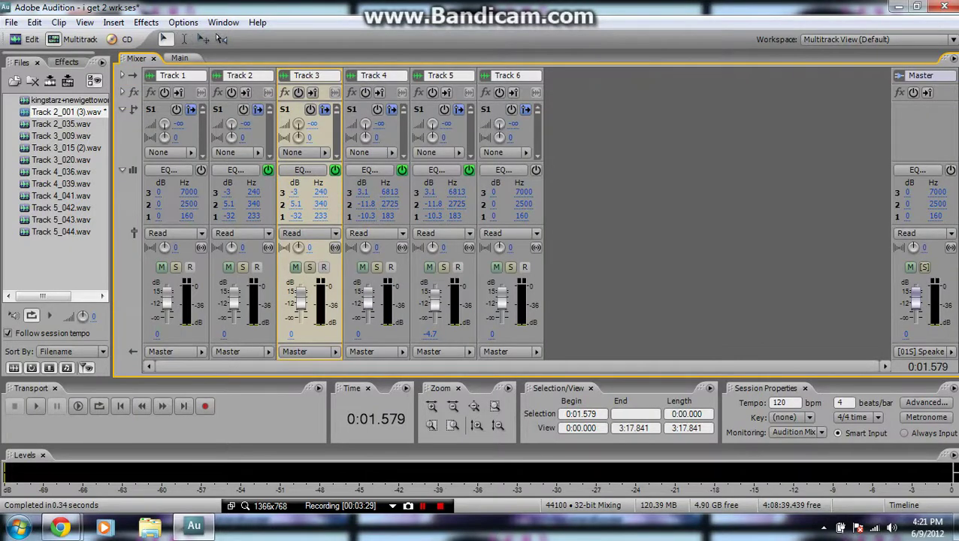
{"action": "left_click", "coordinate": [179, 58]}
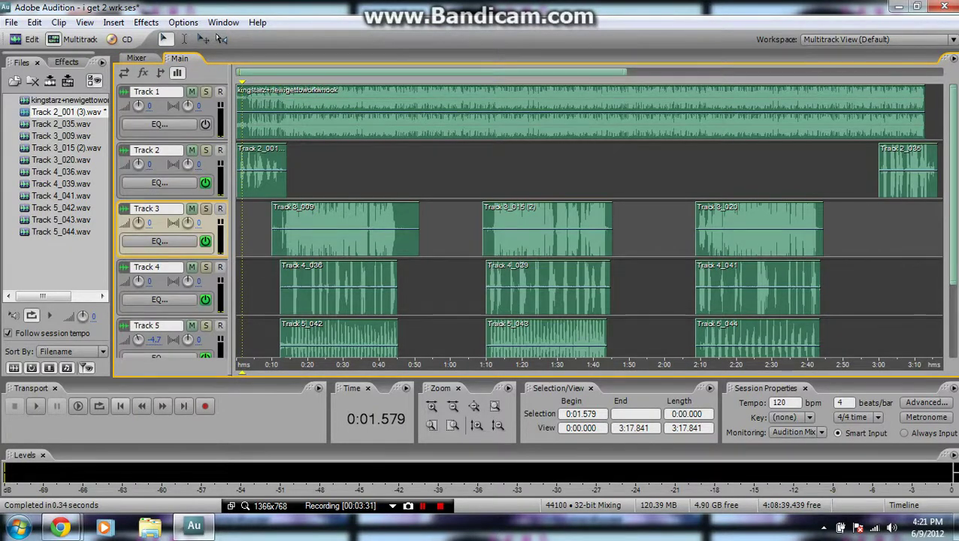
Play the session from the beginning and raise the volume of Track 2 to 0.5 dB.
{"action": "left_click", "coordinate": [120, 406]}
{"action": "left_click", "coordinate": [35, 407]}
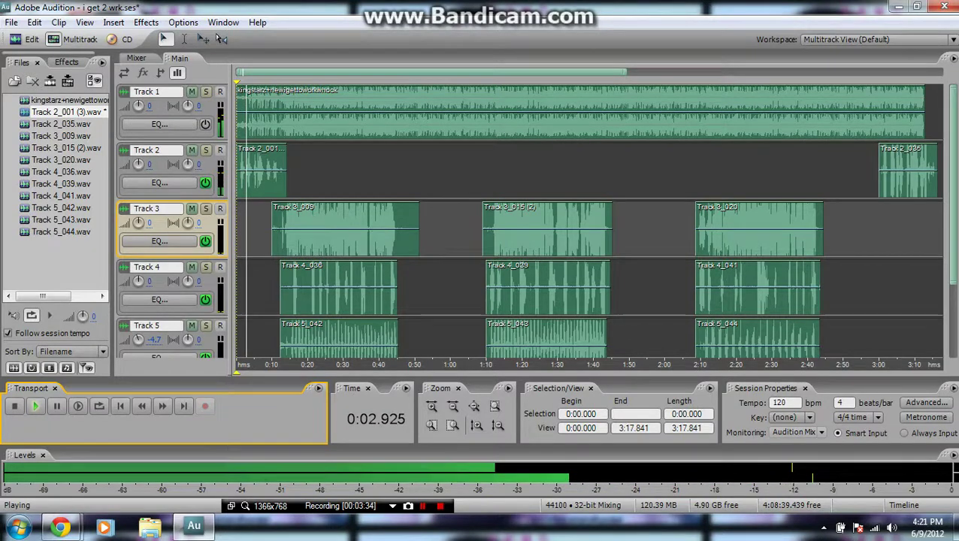
{"action": "left_click_drag", "start_coordinate": [138, 165], "coordinate": [138, 156]}
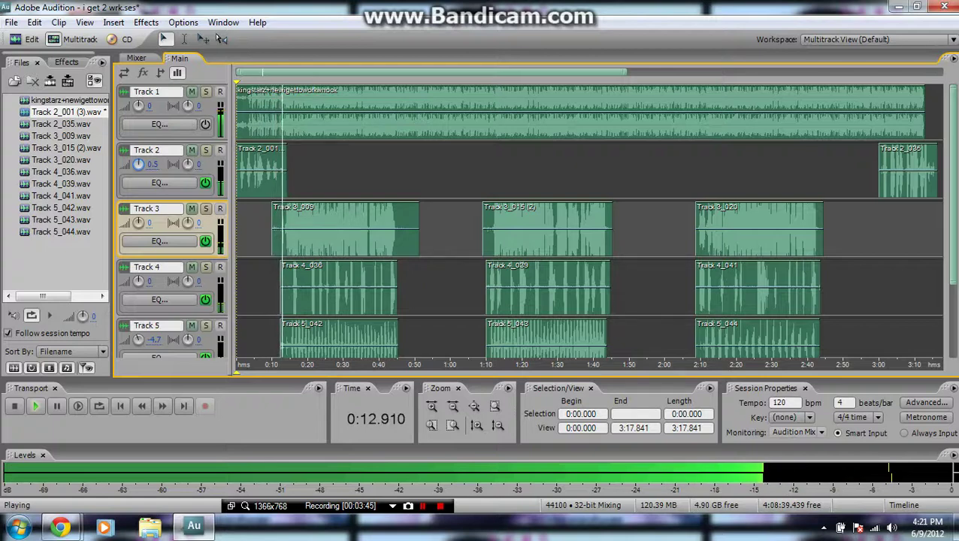
Raise the volume of Track 2 to 1.5 dB and stop the playback.
{"action": "left_click_drag", "start_coordinate": [138, 165], "coordinate": [138, 161]}
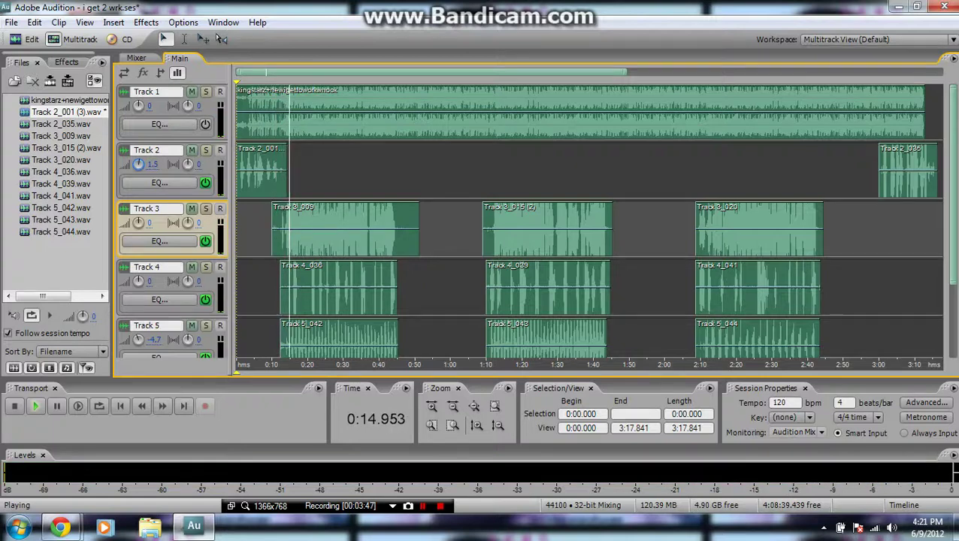
{"action": "key", "text": "space"}
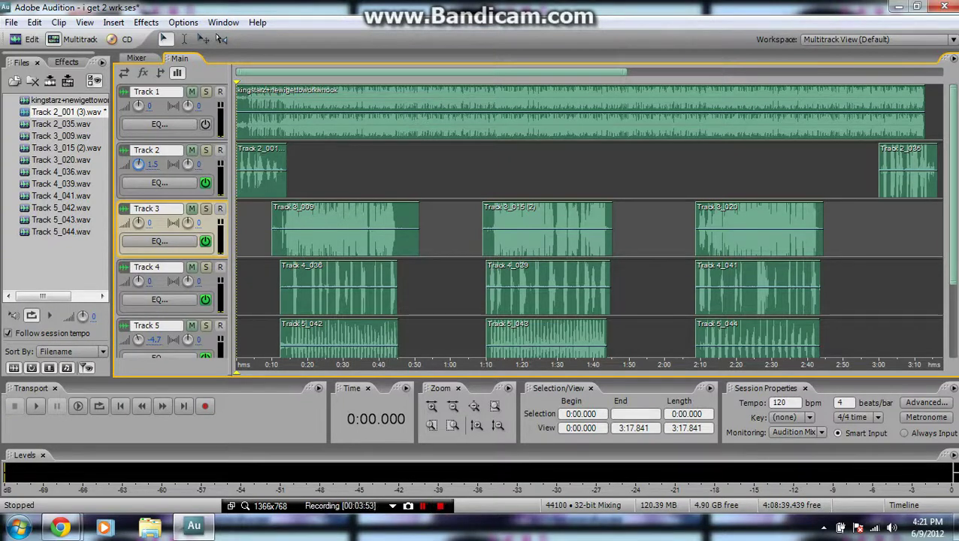
Open the Track 2_035 clip for waveform editing and select its quiet opening from 3:00.000 to 3:01.298.
{"action": "double_click", "coordinate": [891, 172]}
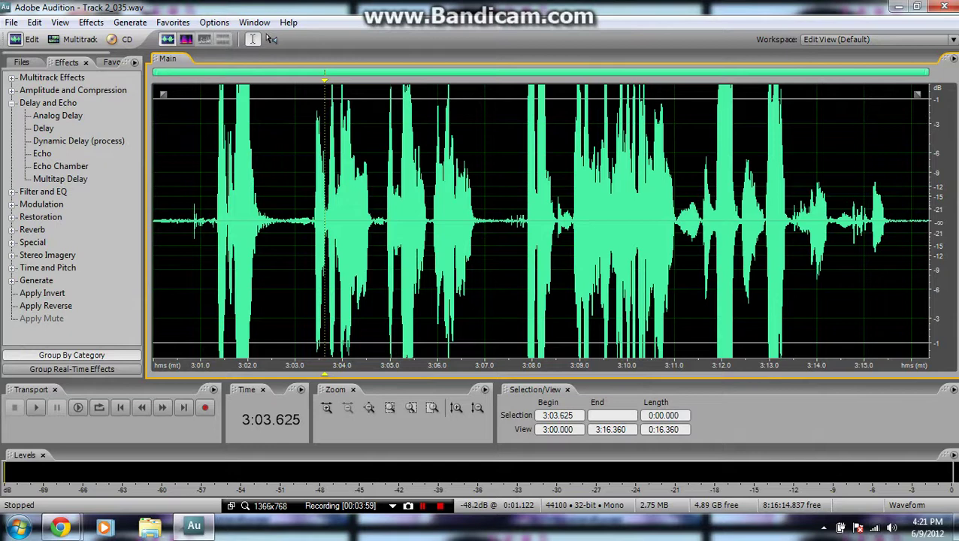
{"action": "left_click_drag", "start_coordinate": [206, 221], "coordinate": [153, 220]}
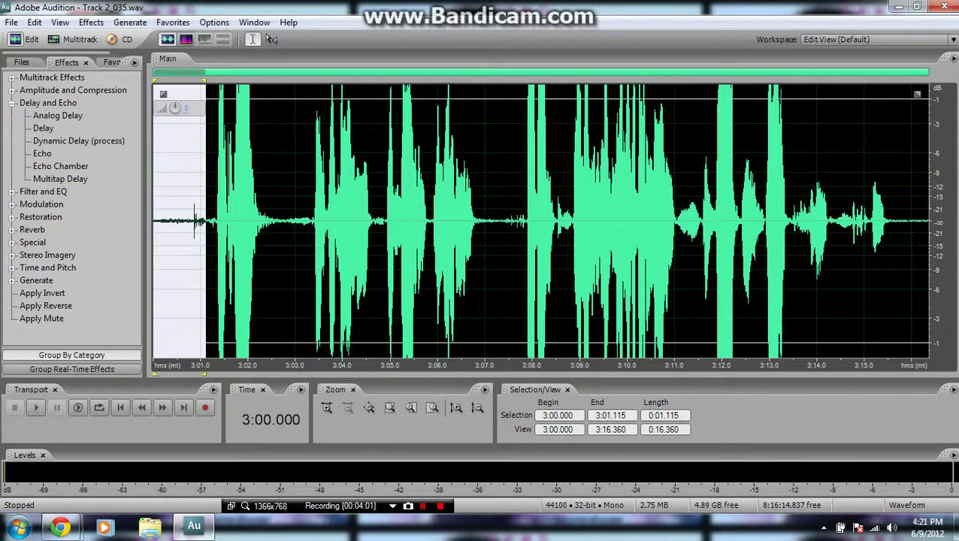
{"action": "left_click", "coordinate": [11, 103]}
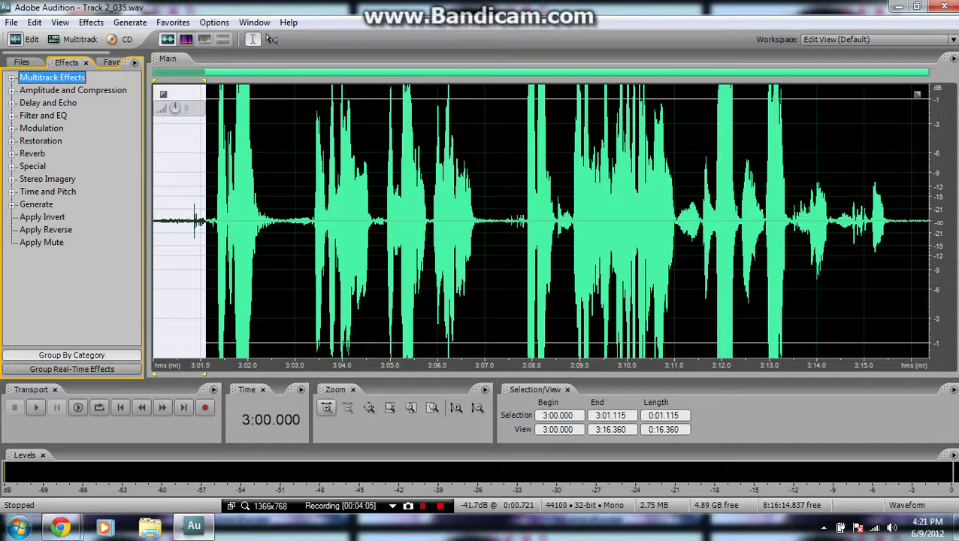
{"action": "left_click", "coordinate": [327, 407]}
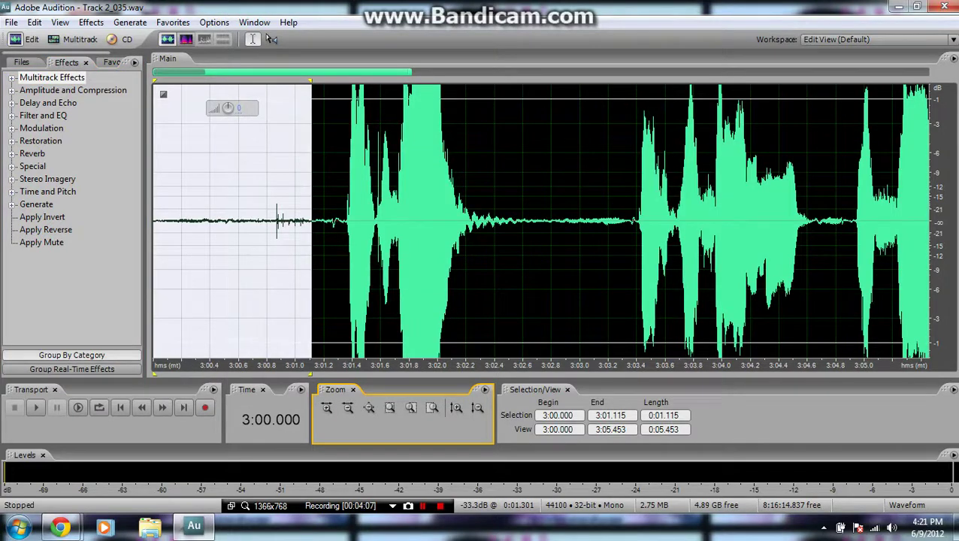
{"action": "left_click_drag", "start_coordinate": [337, 224], "coordinate": [152, 224]}
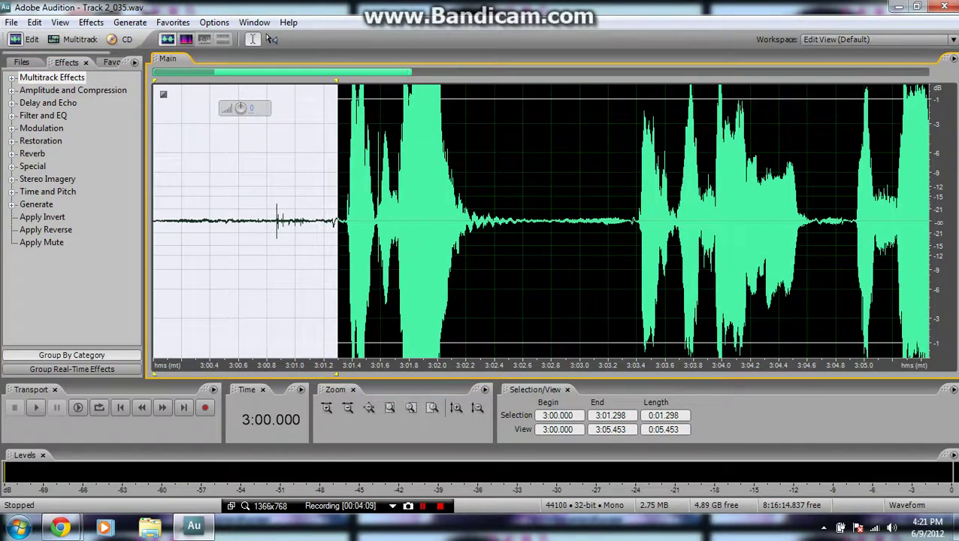
Capture a noise profile from the quiet selection and apply Noise Reduction to the entire file at level 100.
{"action": "left_click", "coordinate": [11, 141]}
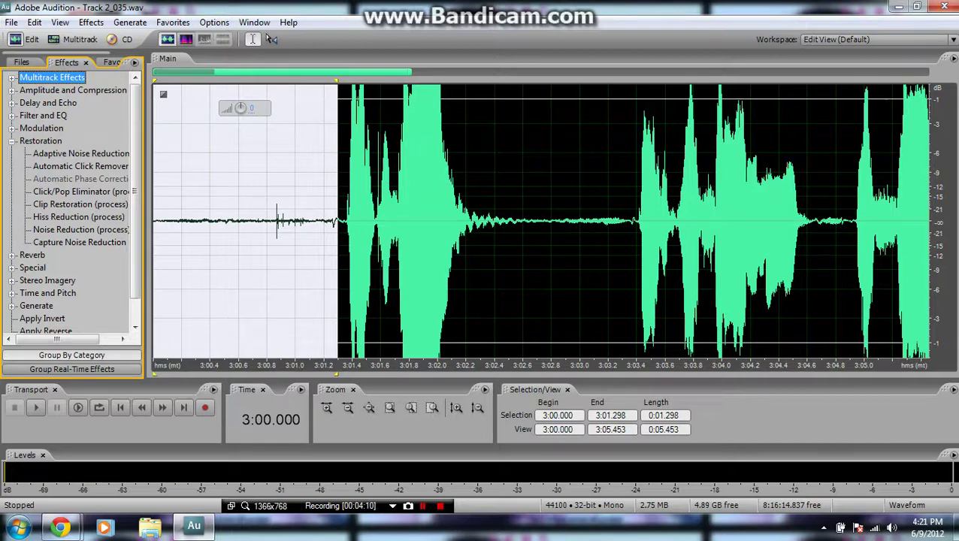
{"action": "double_click", "coordinate": [80, 230]}
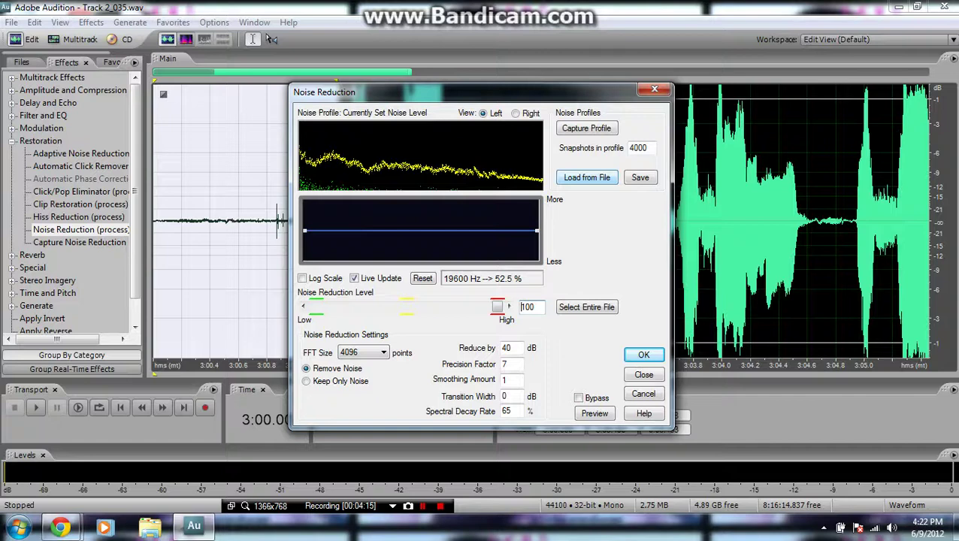
{"action": "left_click", "coordinate": [587, 128]}
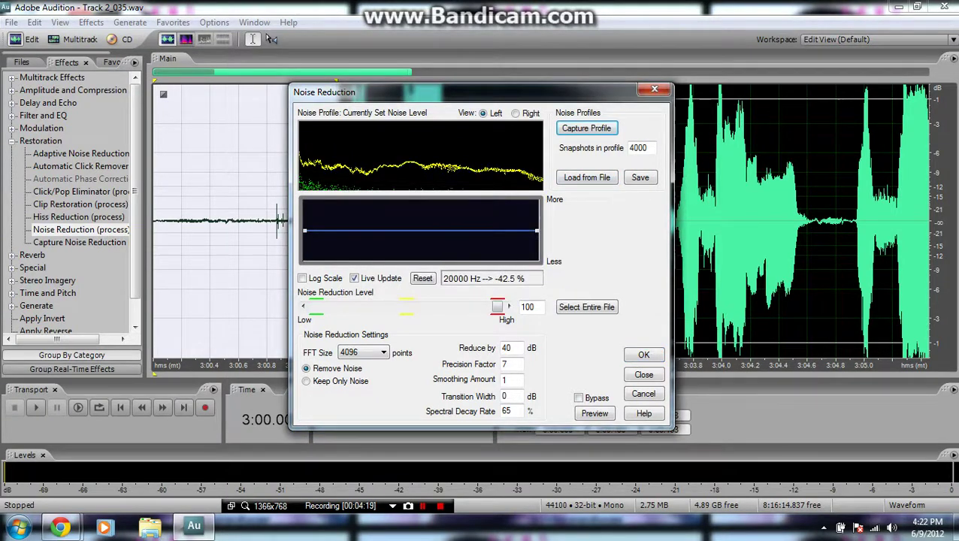
{"action": "left_click", "coordinate": [587, 307]}
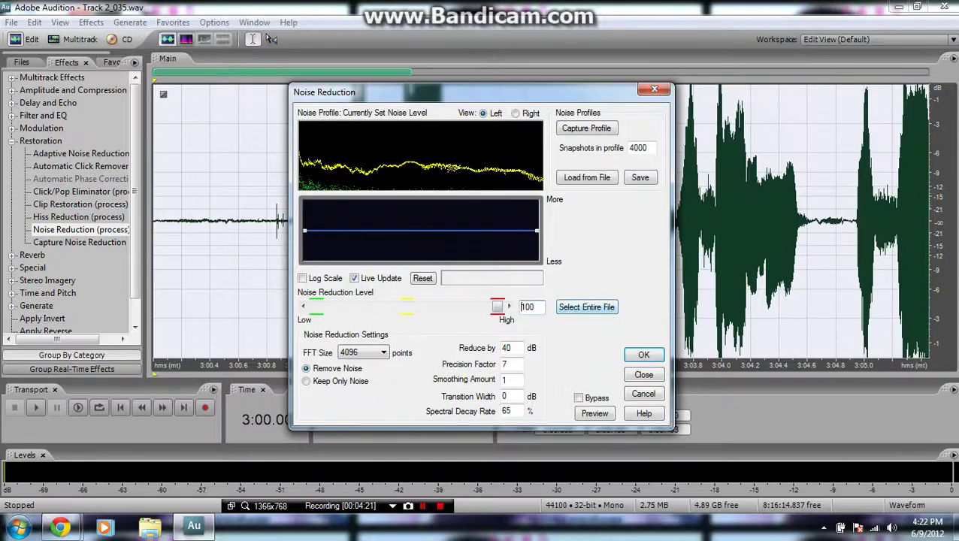
{"action": "key", "text": "Return"}
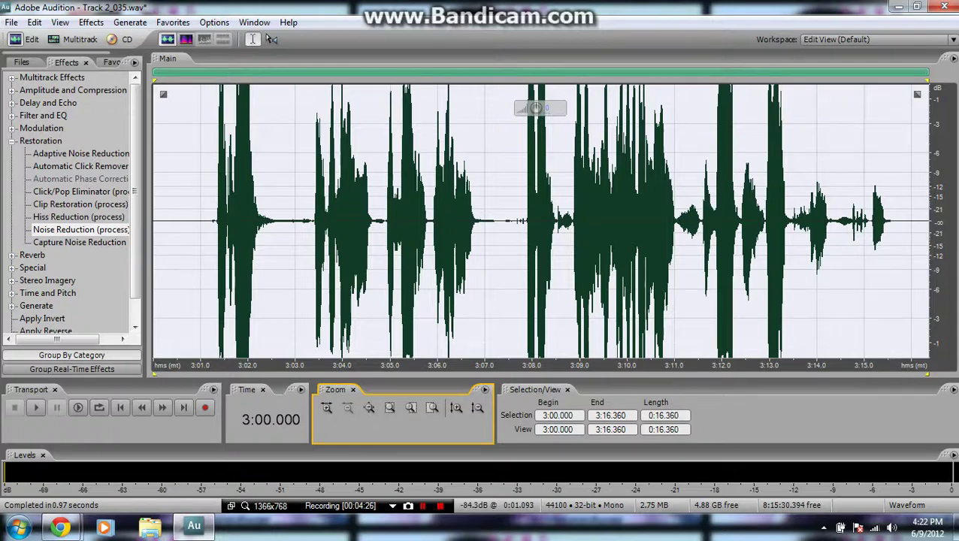
Select the vocals from 3:01.189 to 3:15.616 and normalize them.
{"action": "left_click_drag", "start_coordinate": [210, 221], "coordinate": [893, 226]}
{"action": "left_click", "coordinate": [11, 141]}
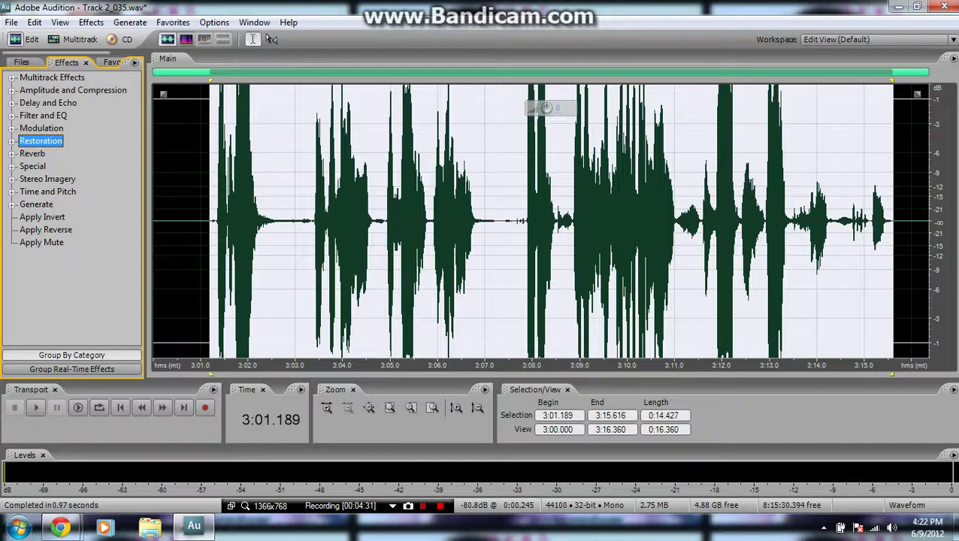
{"action": "left_click", "coordinate": [11, 90]}
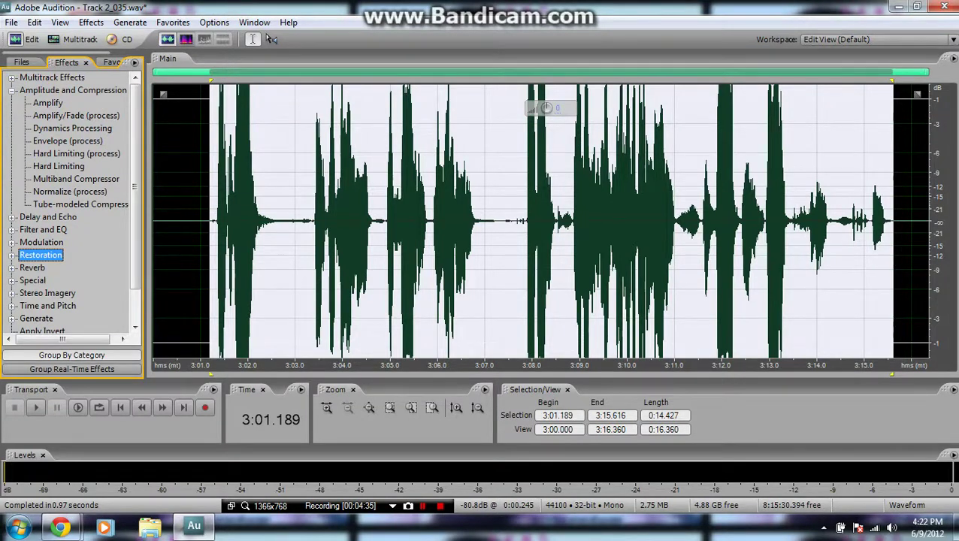
{"action": "double_click", "coordinate": [70, 192]}
{"action": "left_click", "coordinate": [551, 249]}
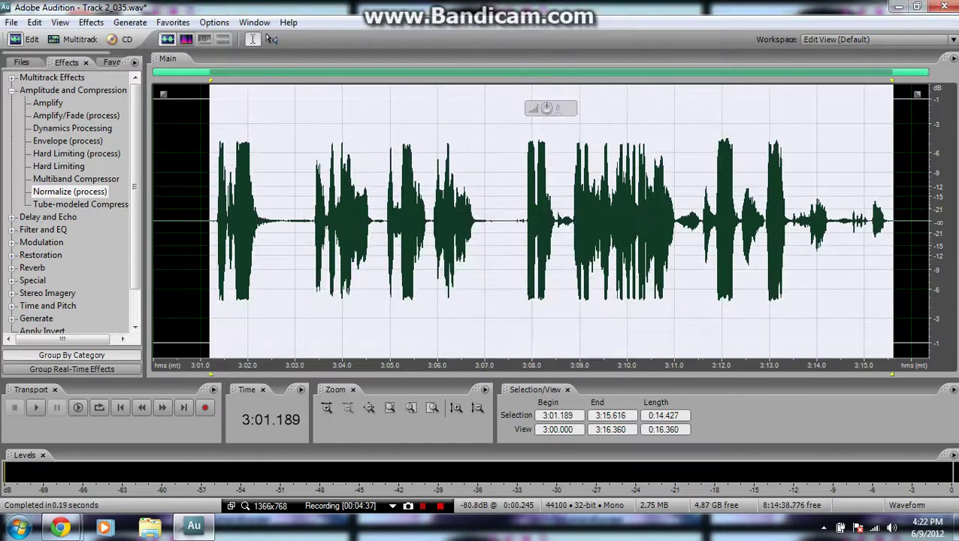
Apply the Multiband Compressor to the selected vocals with the "vocal high" preset.
{"action": "double_click", "coordinate": [76, 178]}
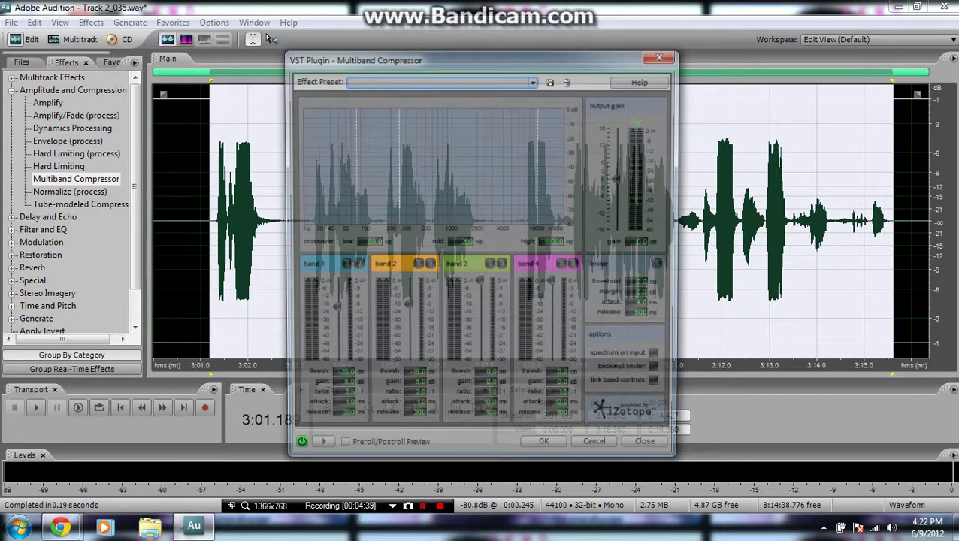
{"action": "left_click", "coordinate": [533, 80]}
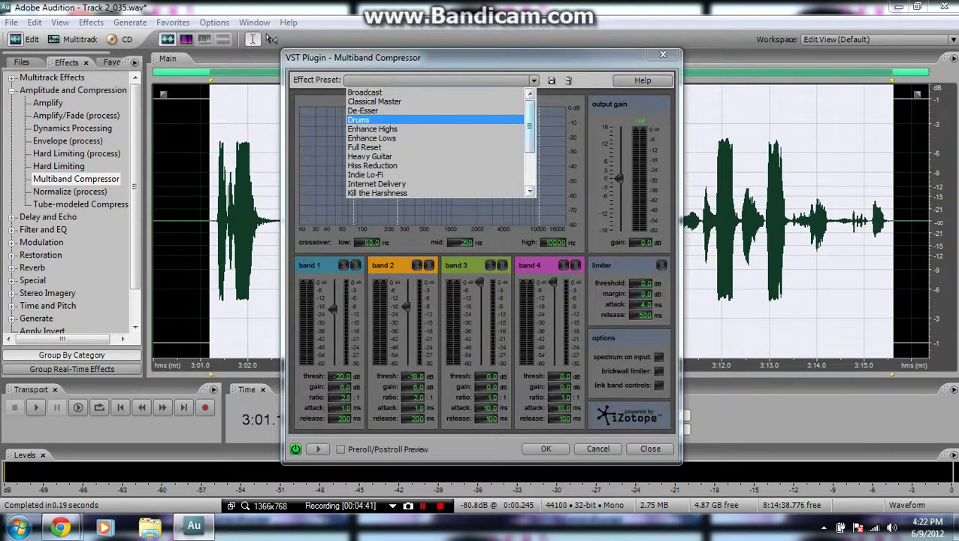
{"action": "left_click_drag", "start_coordinate": [530, 122], "coordinate": [530, 160]}
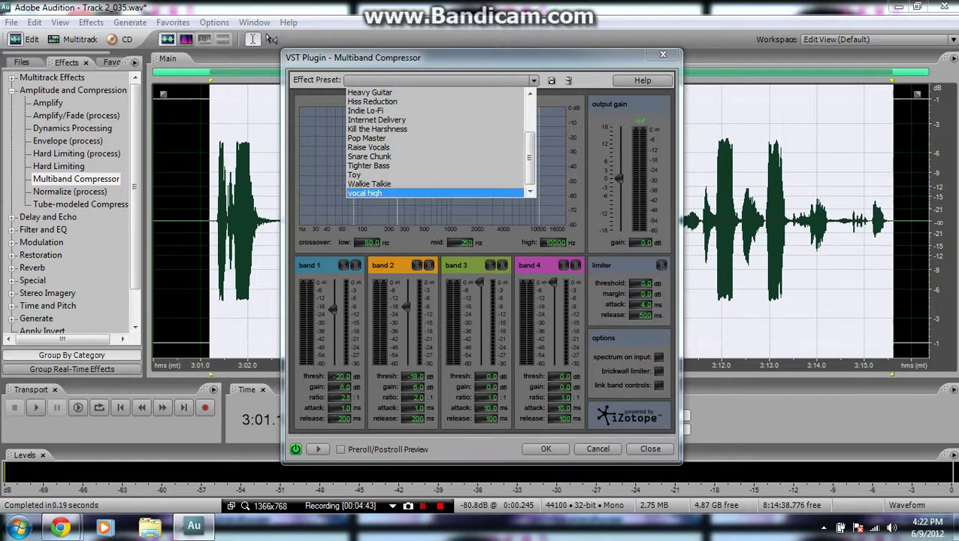
{"action": "left_click", "coordinate": [365, 194]}
{"action": "left_click", "coordinate": [546, 449]}
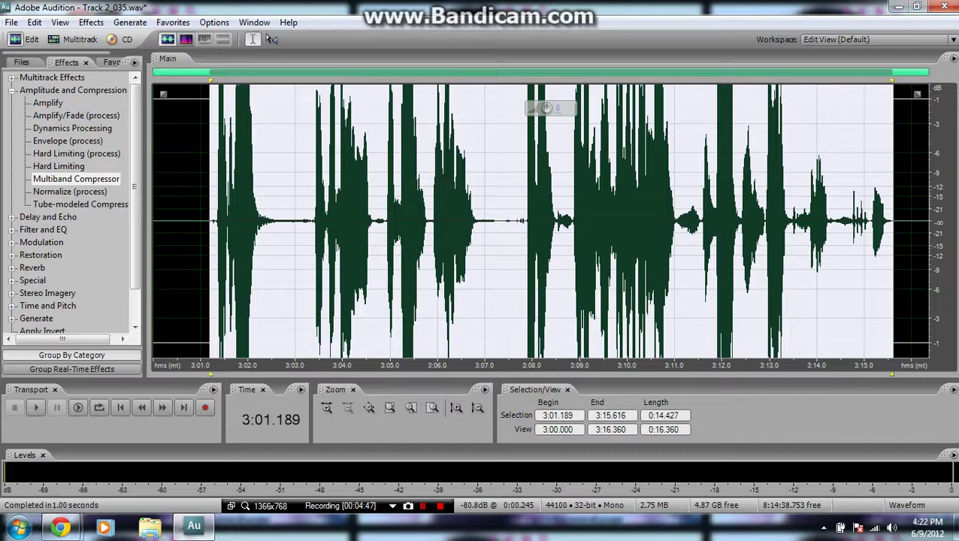
Normalize the compressed vocals again and apply the Multiband Compressor with the Enhance Lows preset.
{"action": "double_click", "coordinate": [70, 192]}
{"action": "left_click", "coordinate": [550, 249]}
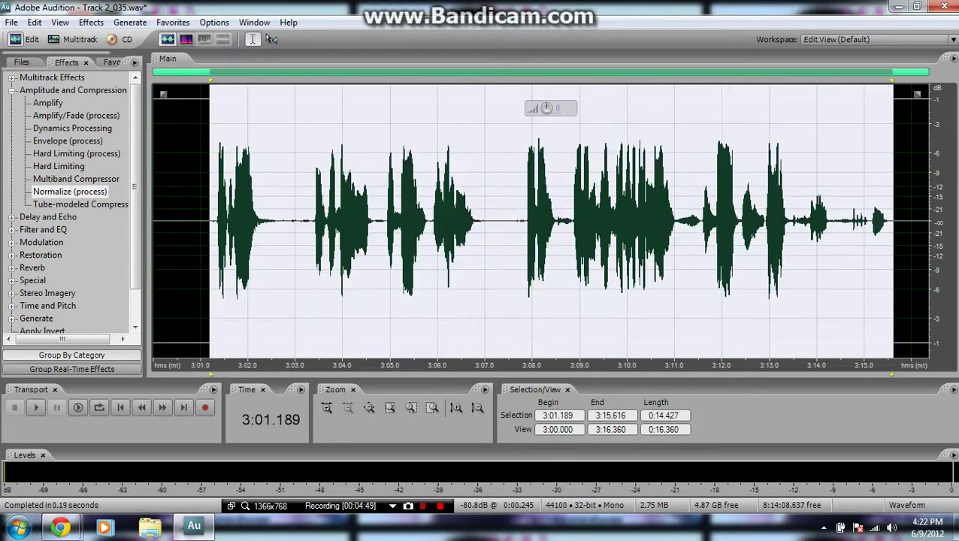
{"action": "double_click", "coordinate": [76, 179]}
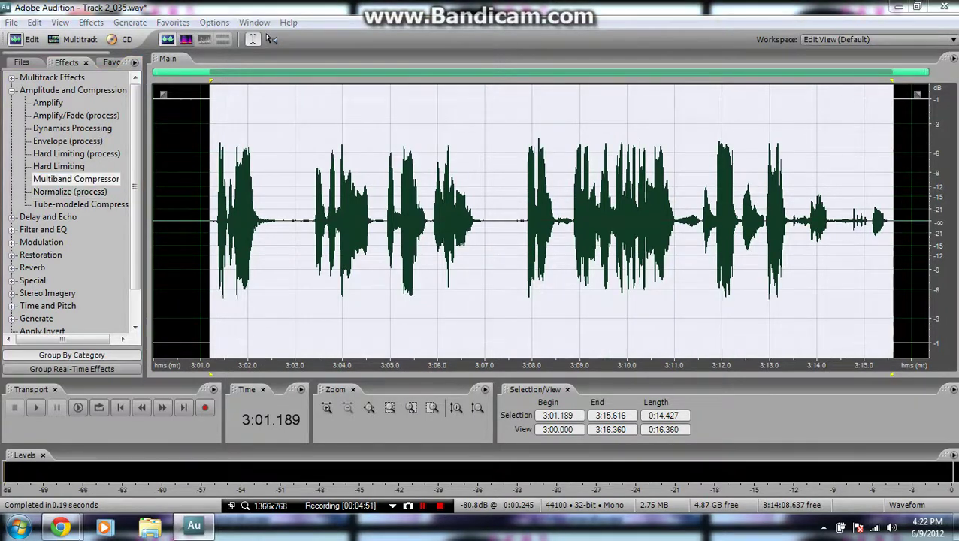
{"action": "left_click", "coordinate": [481, 80]}
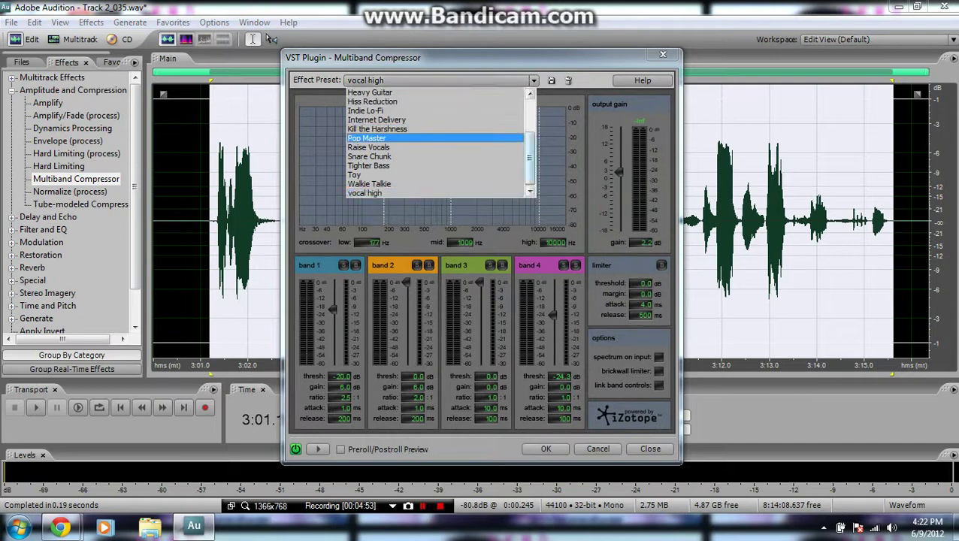
{"action": "left_click_drag", "start_coordinate": [530, 146], "coordinate": [529, 113]}
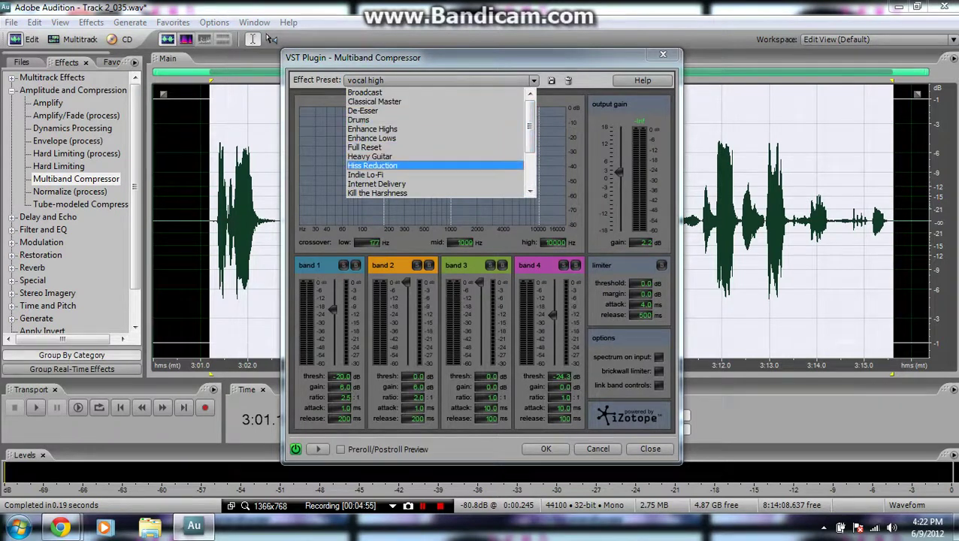
{"action": "left_click", "coordinate": [372, 138]}
{"action": "left_click", "coordinate": [546, 448]}
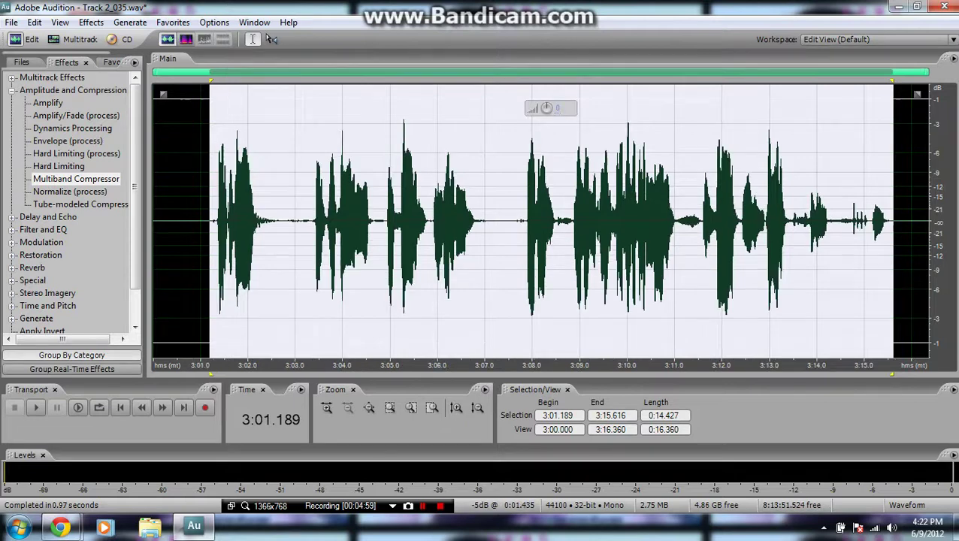
Play the start of the processed vocal selection to check its sound, and stop the playback.
{"action": "left_click", "coordinate": [11, 90]}
{"action": "key", "text": "space"}
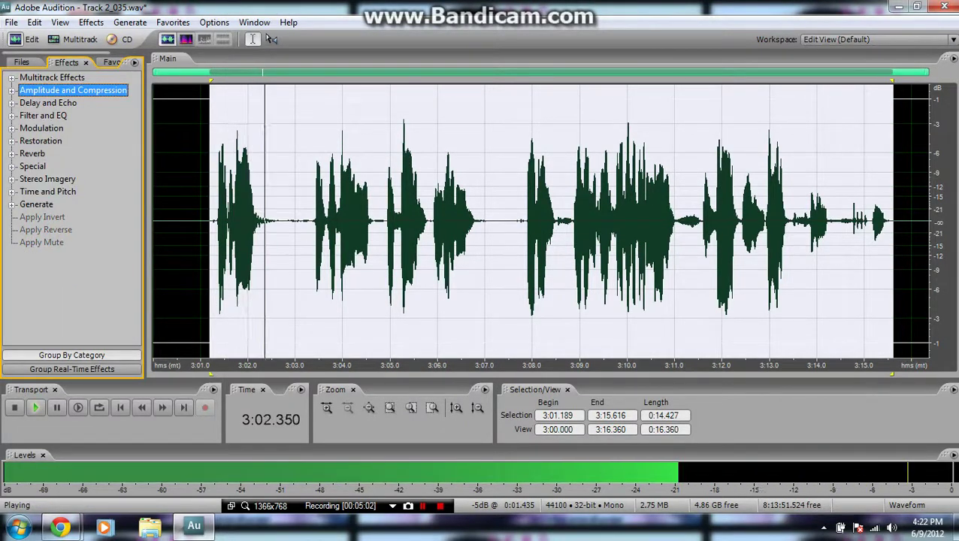
{"action": "key", "text": "space"}
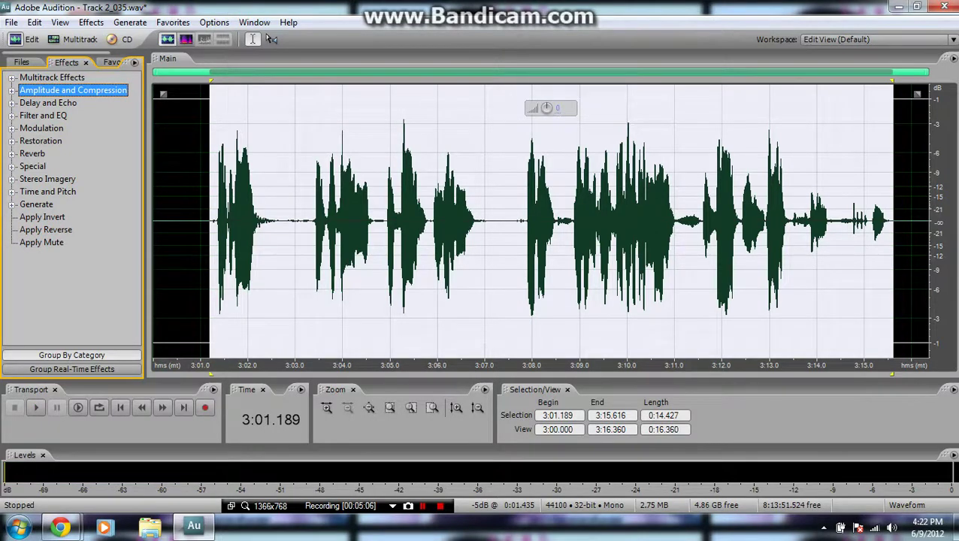
Open the Echo effect on the selected vocals and save its current settings as a preset named "intro + outro echo".
{"action": "left_click", "coordinate": [11, 103]}
{"action": "double_click", "coordinate": [42, 153]}
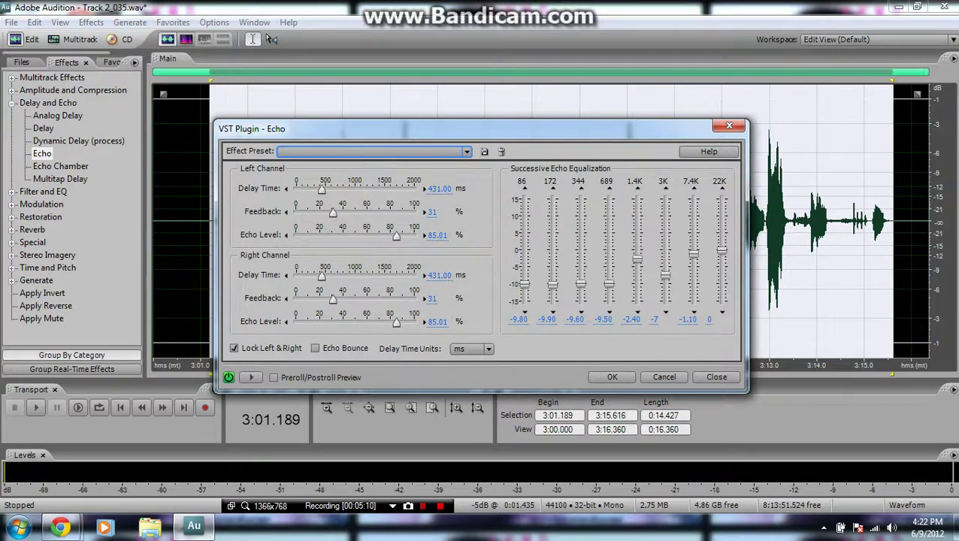
{"action": "left_click", "coordinate": [484, 151]}
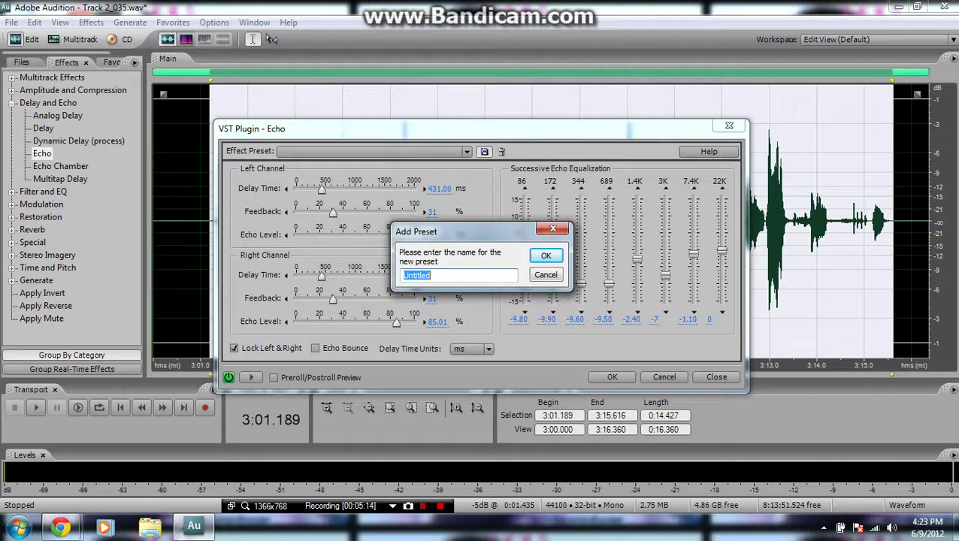
{"action": "type", "text": "intro + outro echo"}
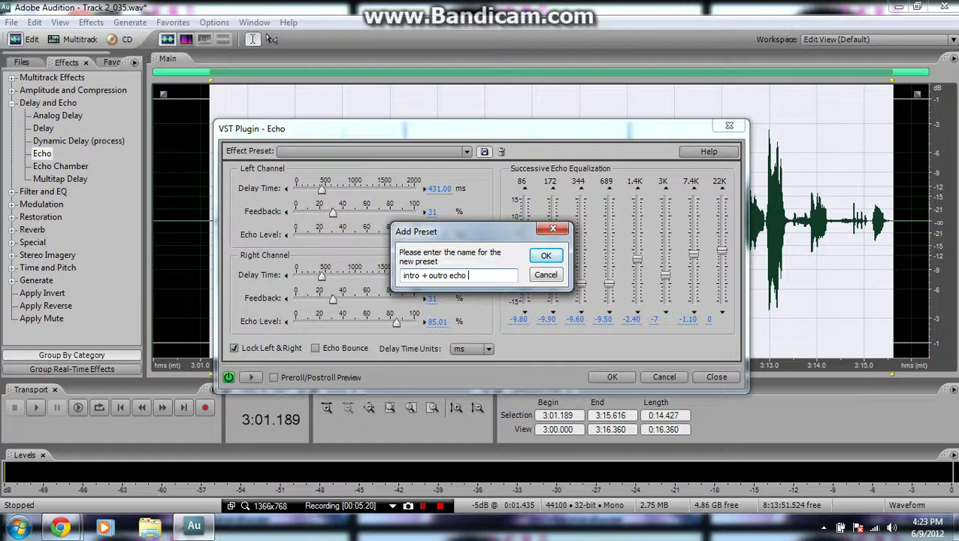
{"action": "key", "text": "Return"}
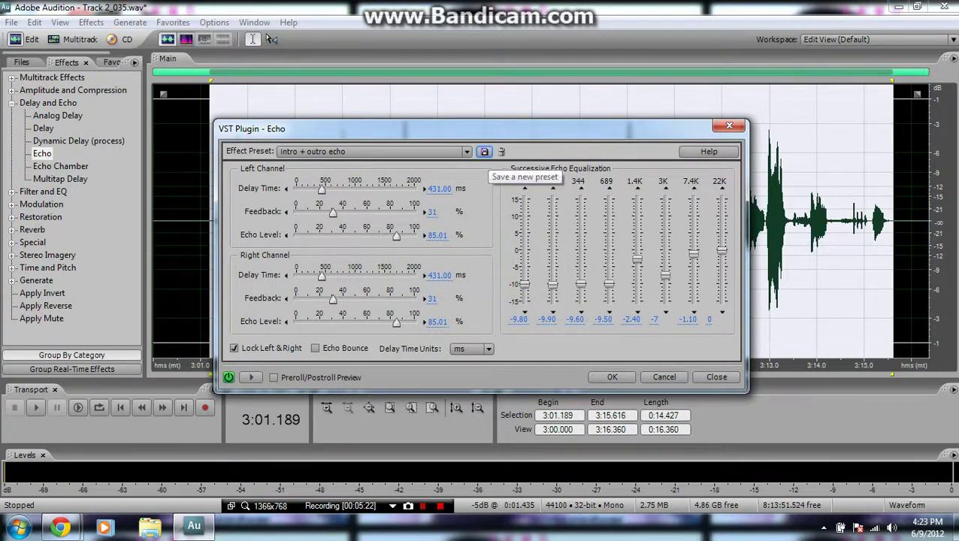
{"action": "left_click", "coordinate": [484, 152]}
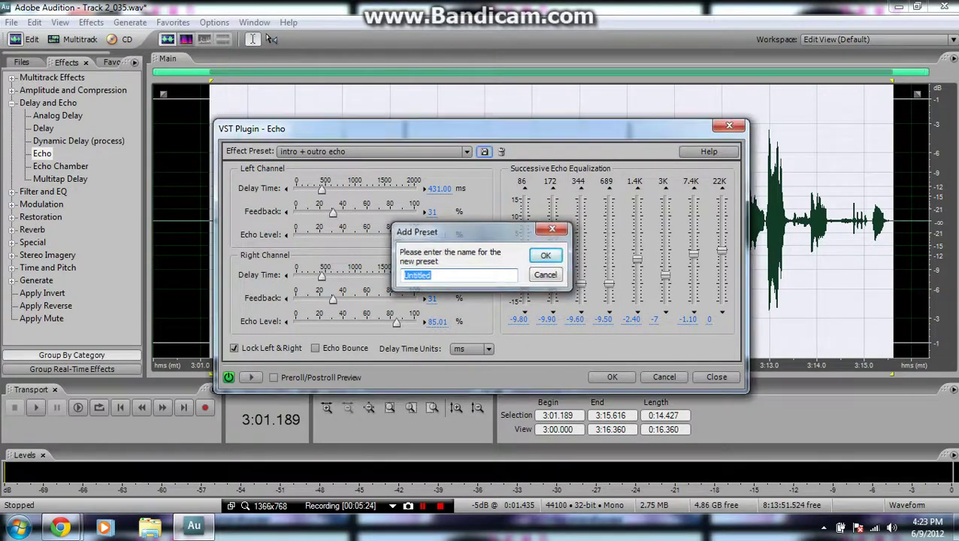
{"action": "key", "text": "Escape"}
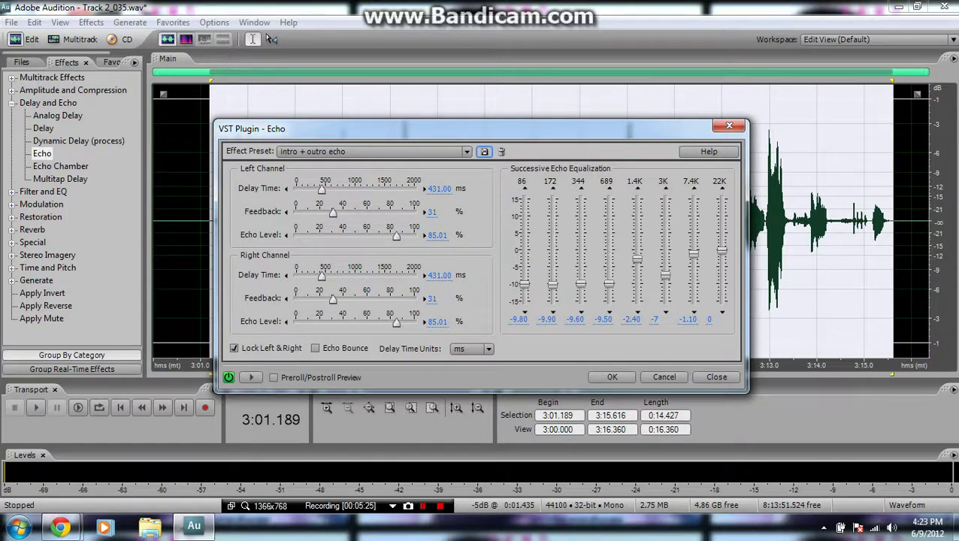
Preview the echo, apply it to the selected vocals, and return to the multitrack session.
{"action": "left_click", "coordinate": [252, 378]}
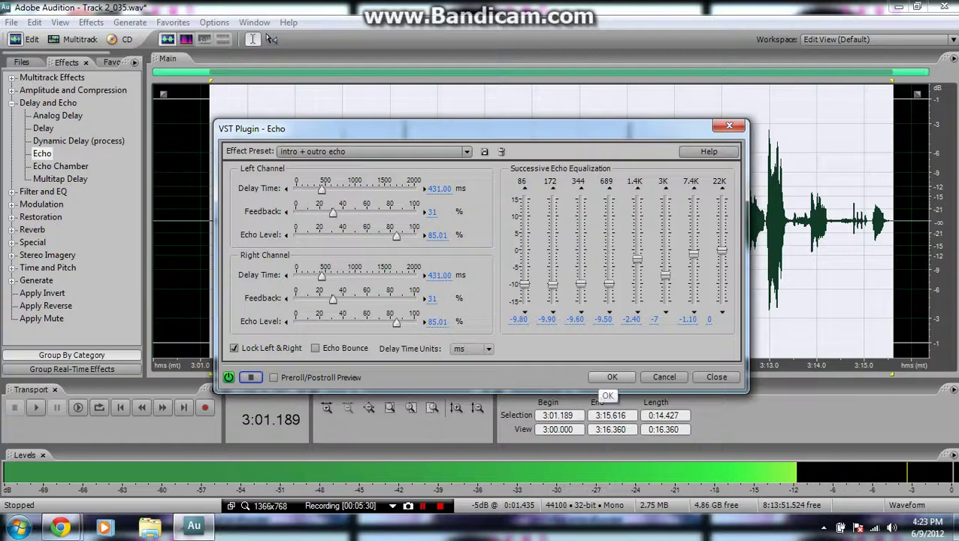
{"action": "left_click", "coordinate": [612, 378]}
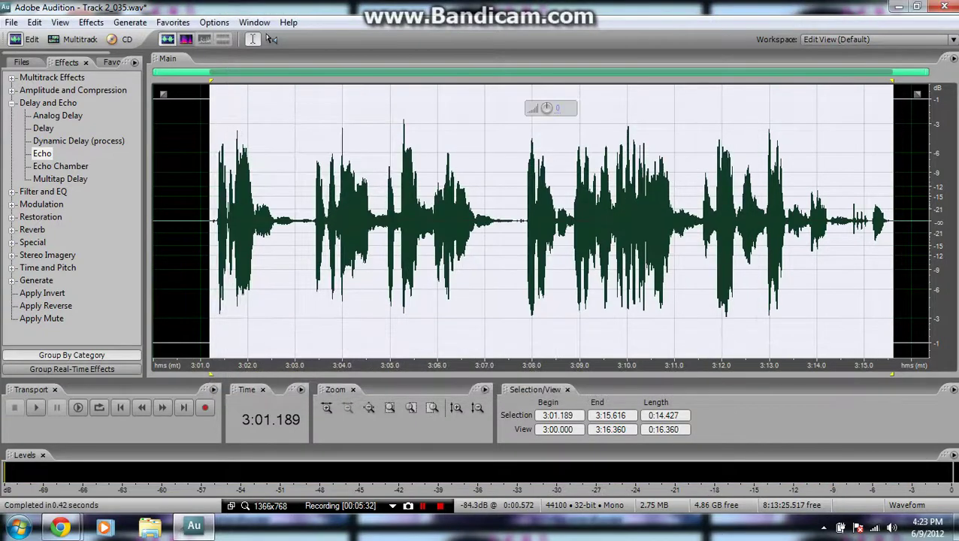
{"action": "left_click", "coordinate": [73, 39]}
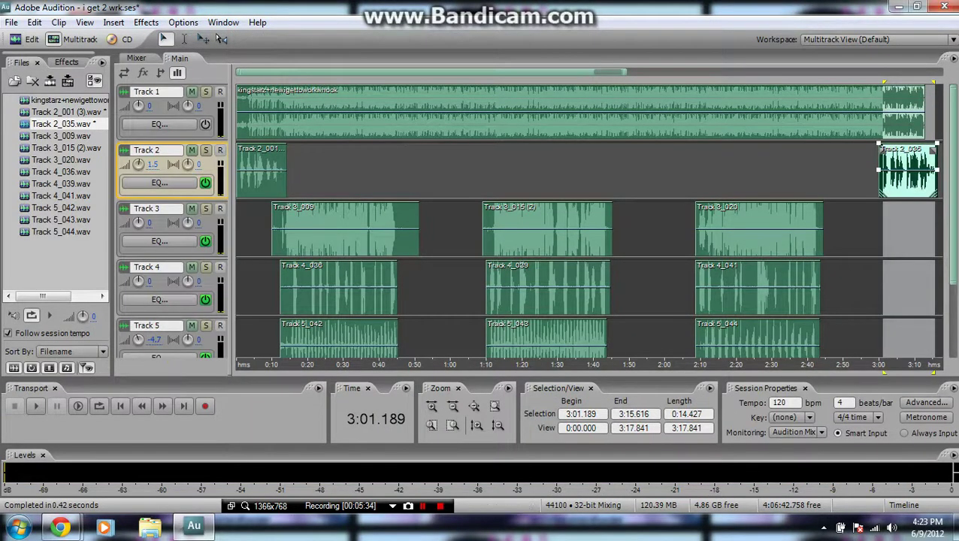
Play the session from 3:00.000, raise the volume of Track 2 to 3.9 dB, and stop the playback.
{"action": "left_click", "coordinate": [879, 229]}
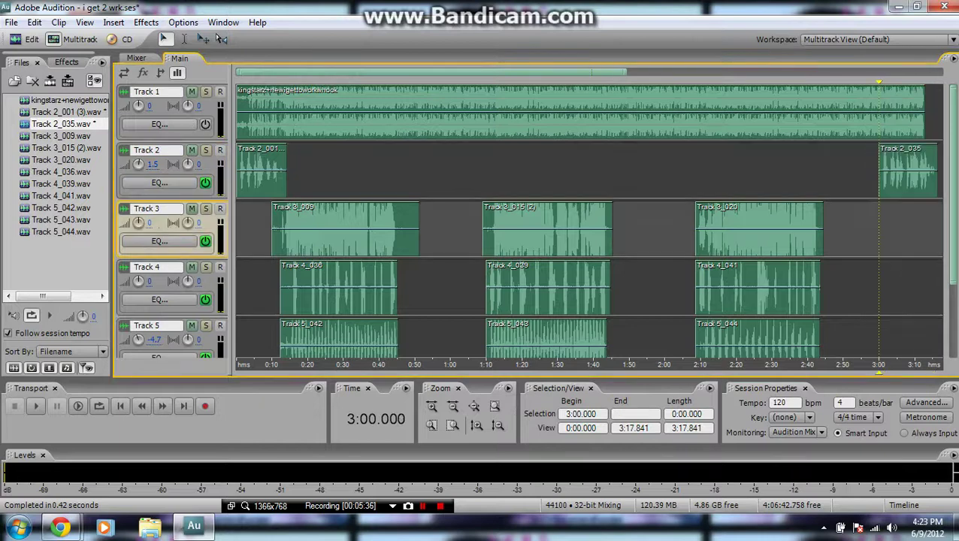
{"action": "key", "text": "space"}
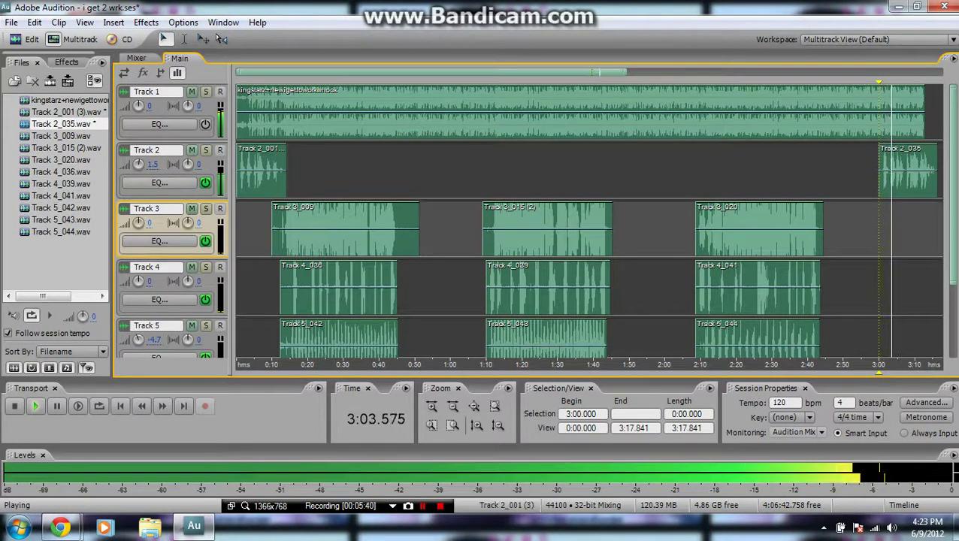
{"action": "left_click_drag", "start_coordinate": [138, 164], "coordinate": [139, 163]}
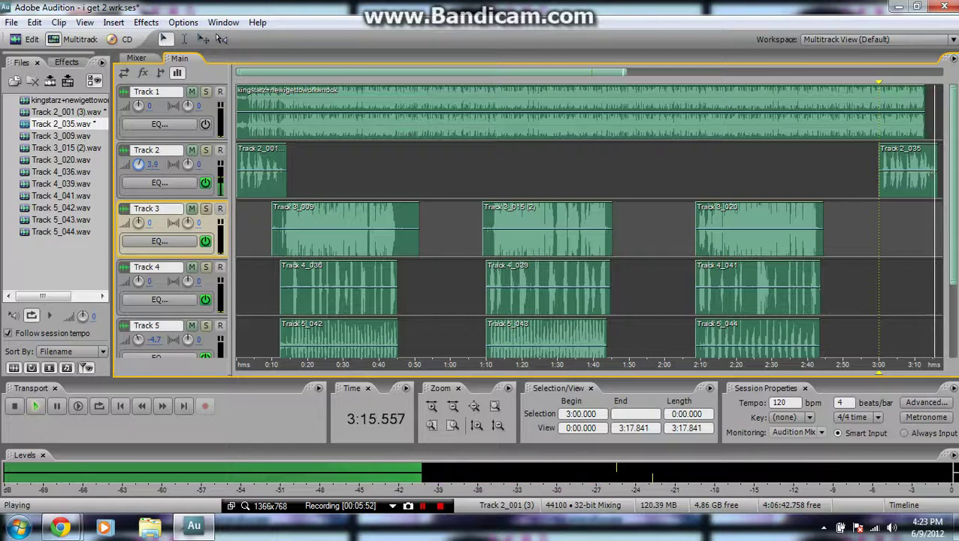
{"action": "key", "text": "space"}
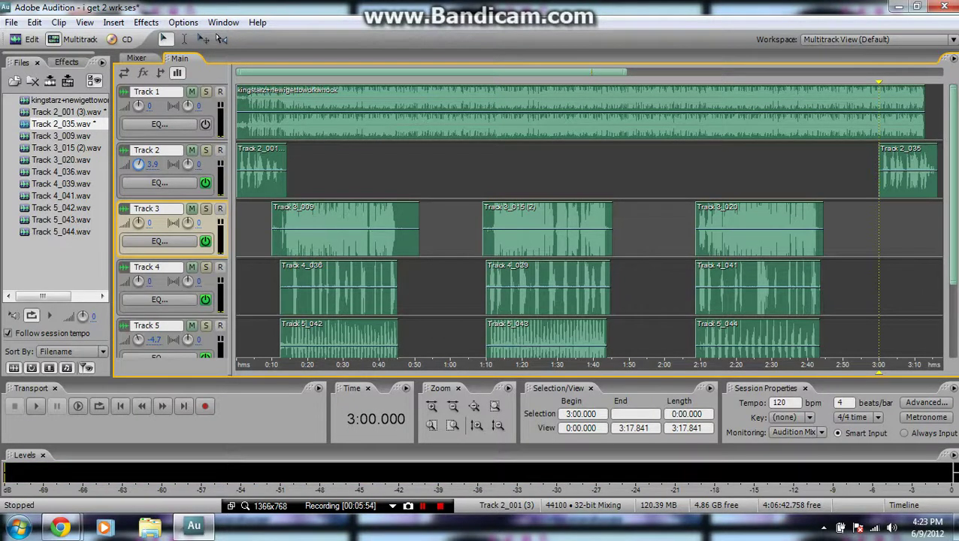
{"action": "key", "text": "shift+F12"}
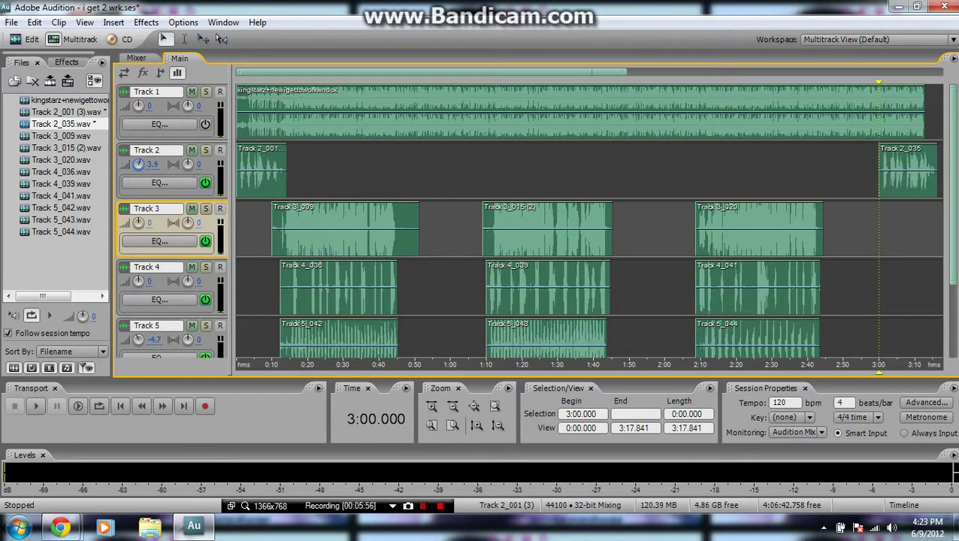